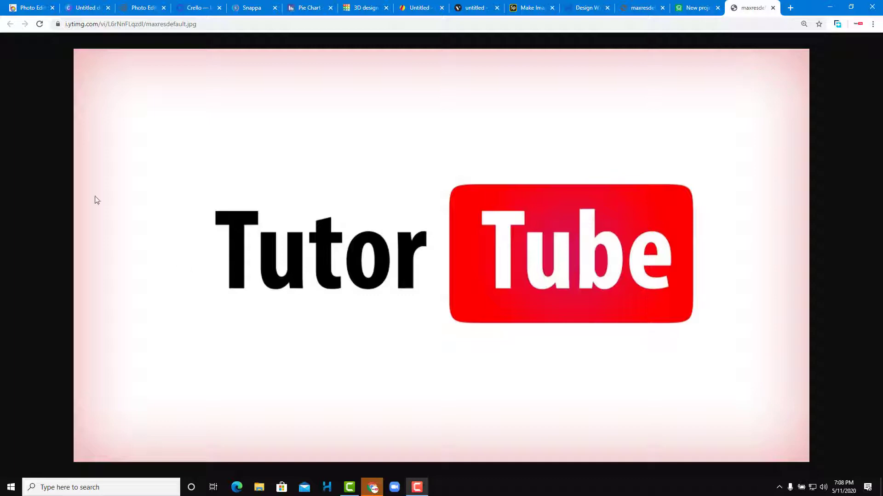
- Switch to the BeFunky collage and fill the empty top-row cells with the camera and laughing-woman photos, and the bottom-left cell with the black-hat portrait
click(31, 9)
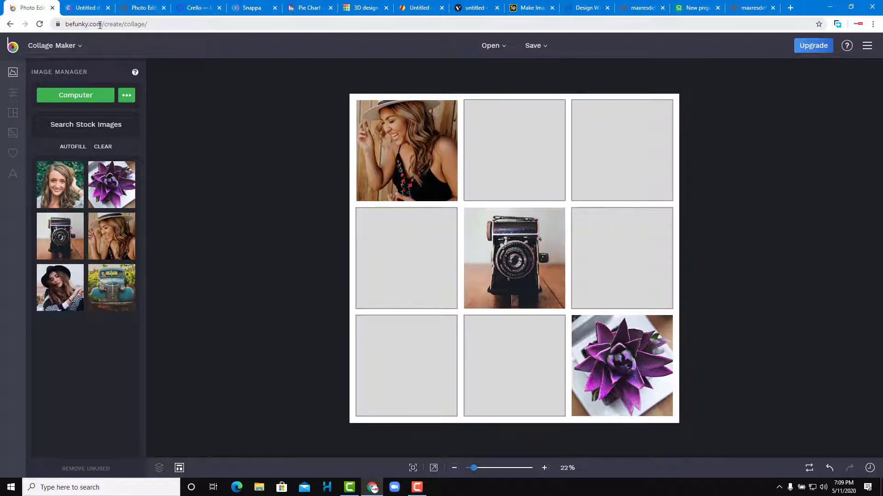
click(79, 54)
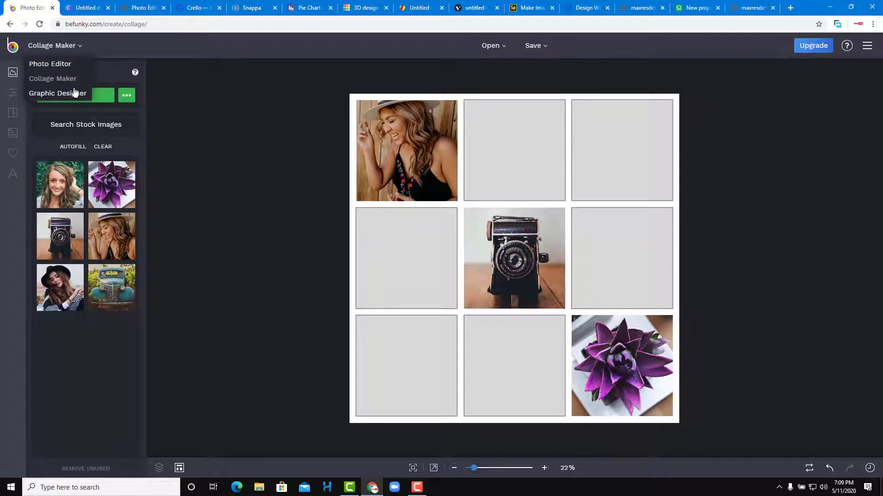
click(270, 196)
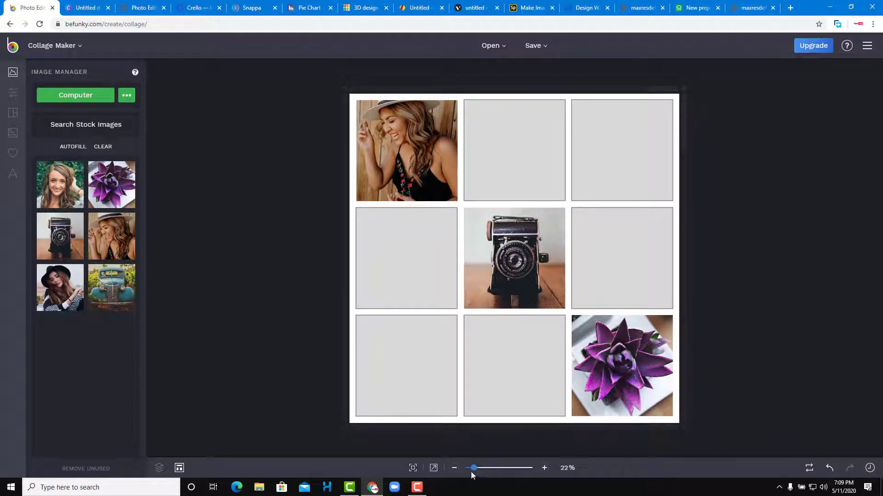
mouse_move(473, 468)
mouse_down()
mouse_move(488, 468)
mouse_move(475, 468)
mouse_up()
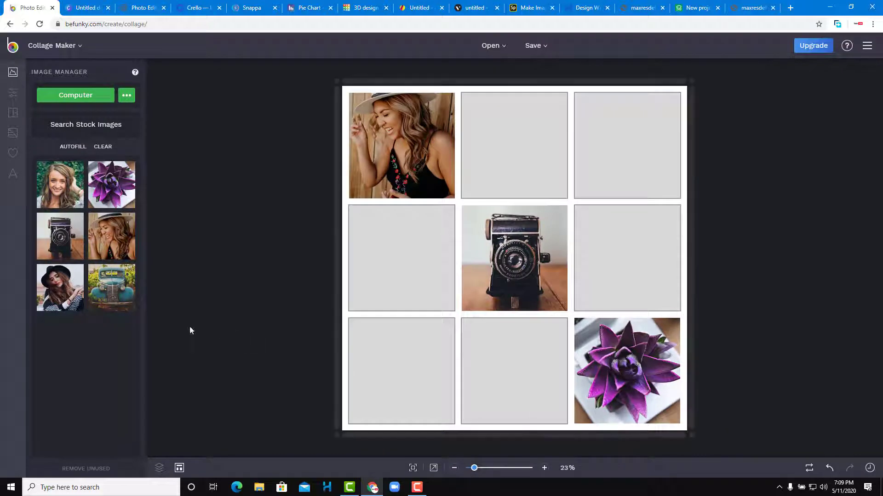
drag(60, 288, 424, 370)
drag(61, 236, 514, 145)
drag(112, 236, 620, 148)
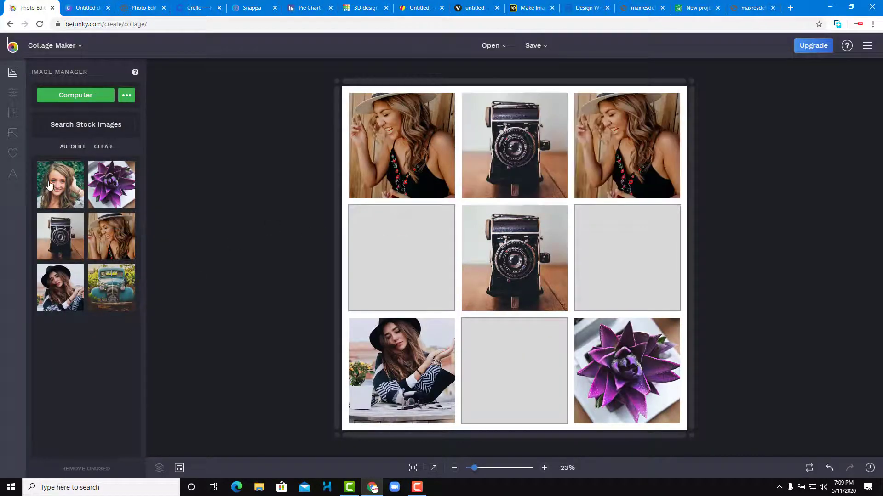
- Try yellow as the collage's background color and settle on dark red
click(13, 92)
click(83, 127)
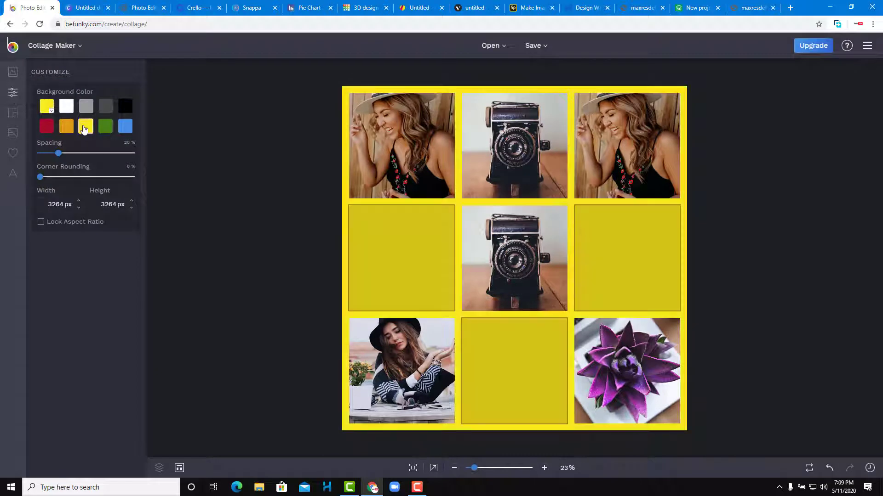
click(46, 126)
- Fill the empty middle-row cell on the collage's left side with the multicolored polka-dot pattern on white
click(13, 133)
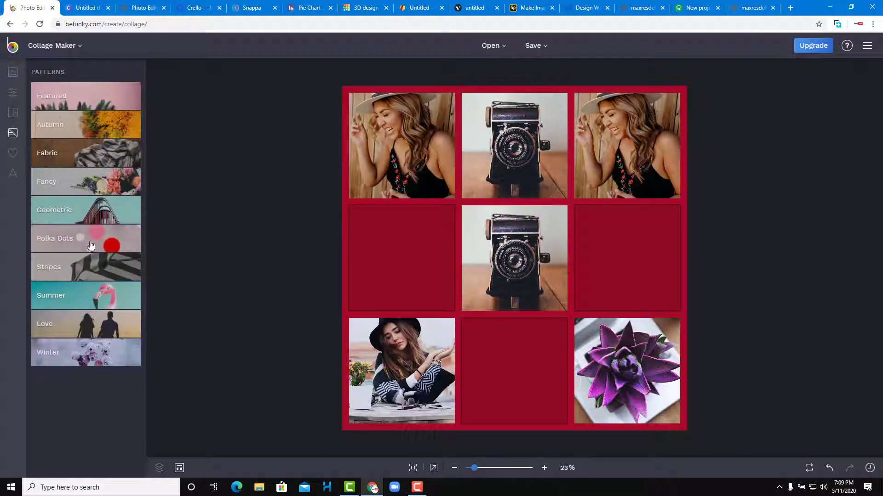
click(122, 238)
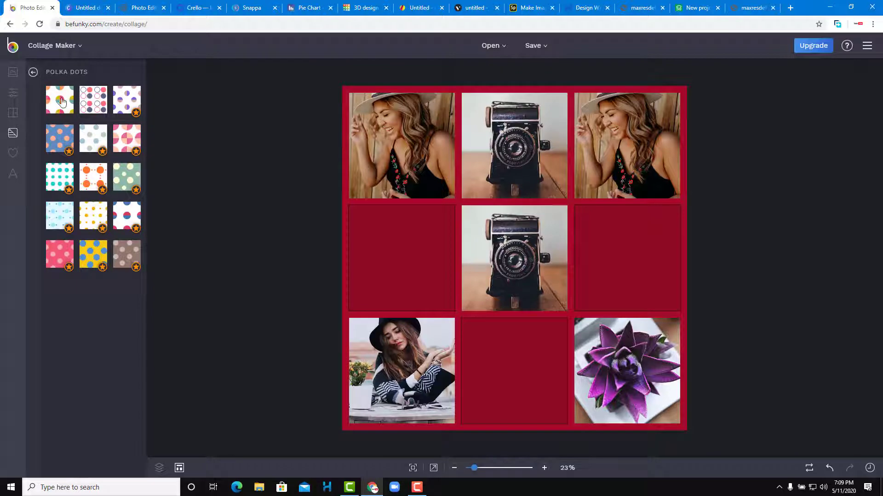
drag(60, 101, 434, 260)
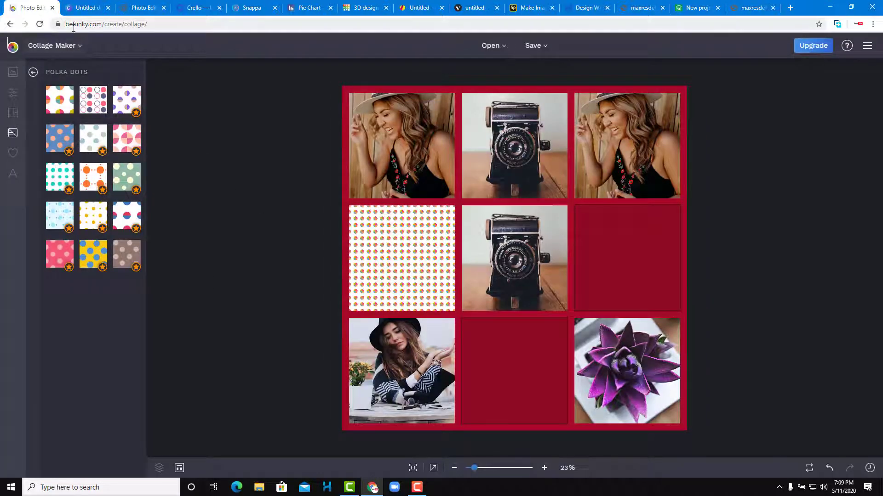
- Switch to the Canva poster and move its text block lower and its brush-stroke frame down and to the right
click(87, 8)
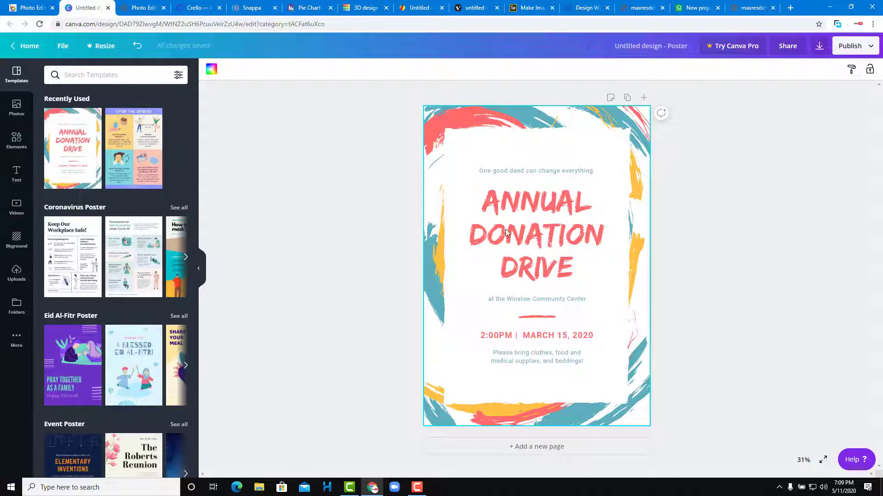
click(552, 246)
drag(530, 225, 568, 167)
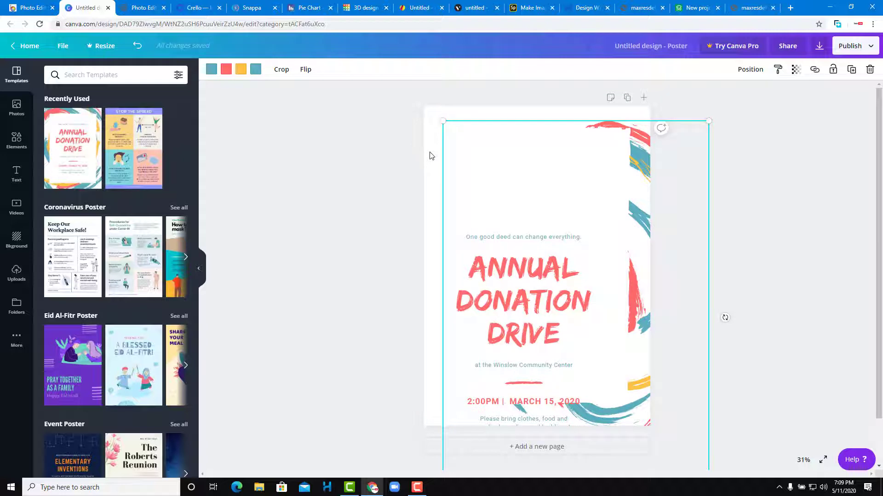
- Add a default heading and the bold italic name-and-address font combination to the poster
click(22, 248)
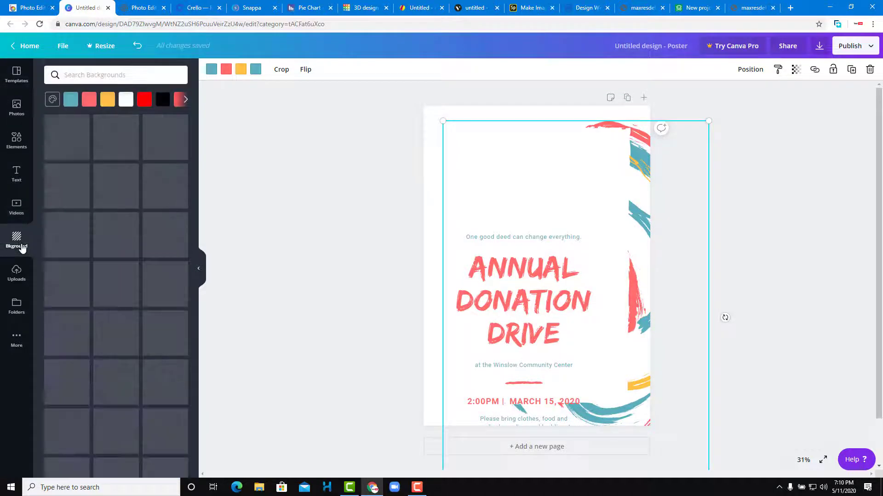
click(20, 208)
click(19, 178)
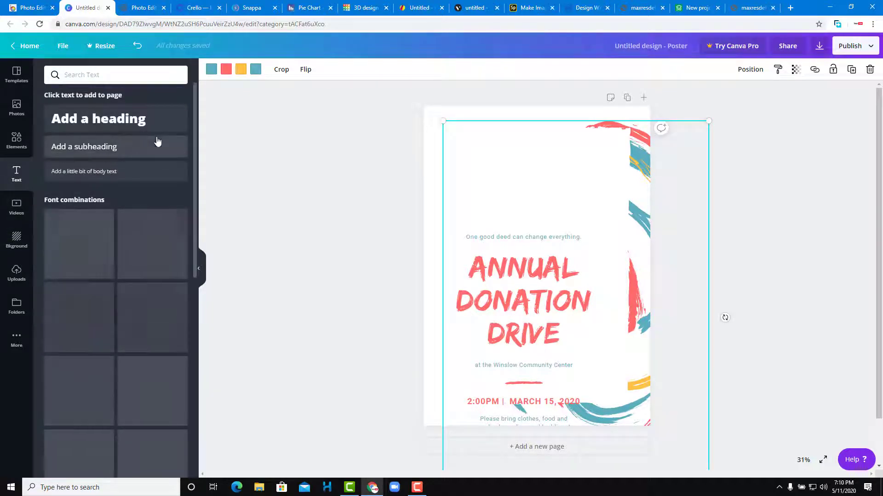
click(151, 127)
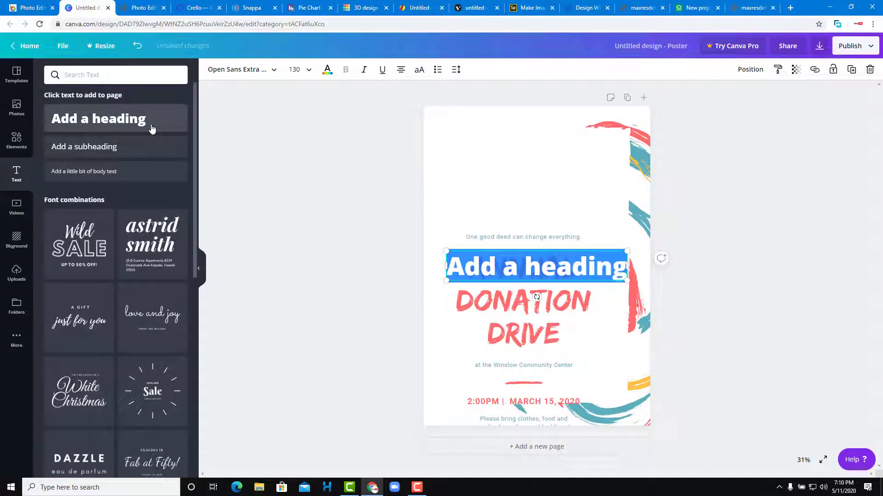
click(596, 198)
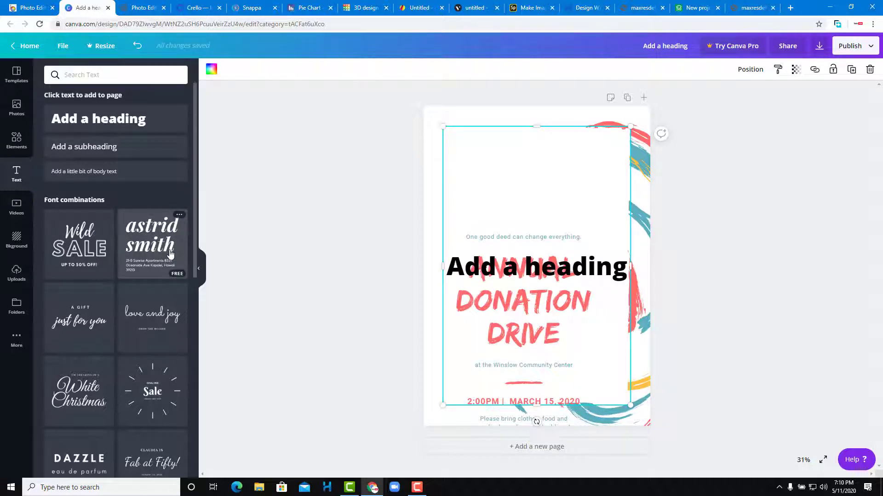
click(170, 254)
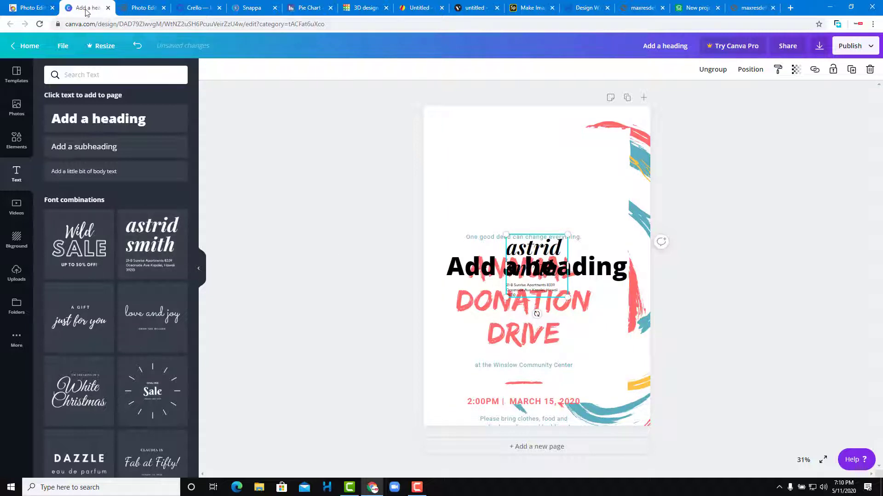
- Switch to the Pixlr photo editor and look through the layer types and the Arrange and Cutout tools
click(139, 9)
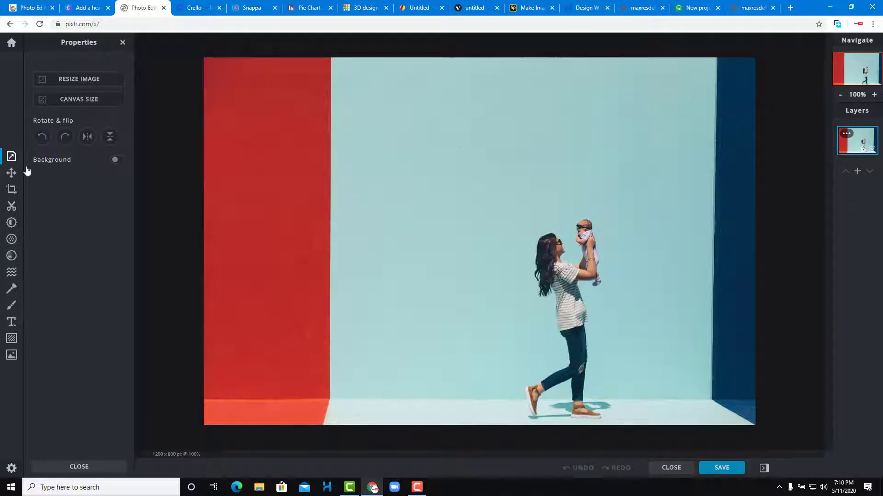
click(857, 171)
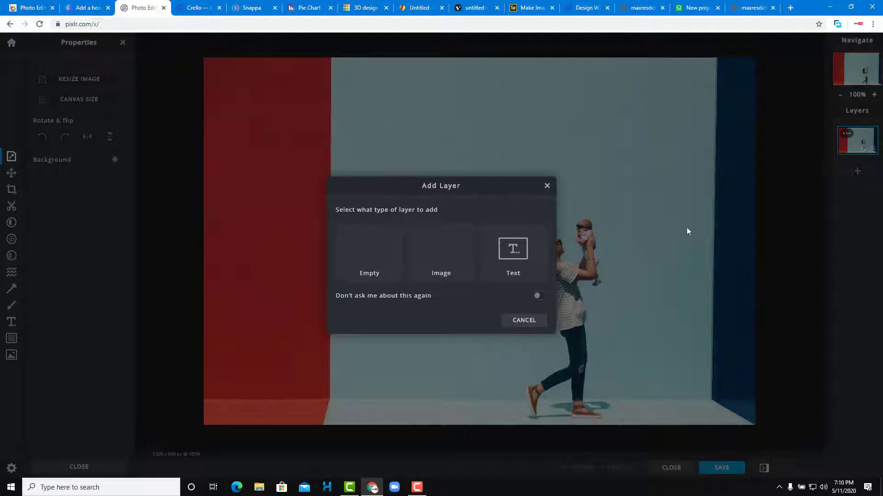
click(547, 187)
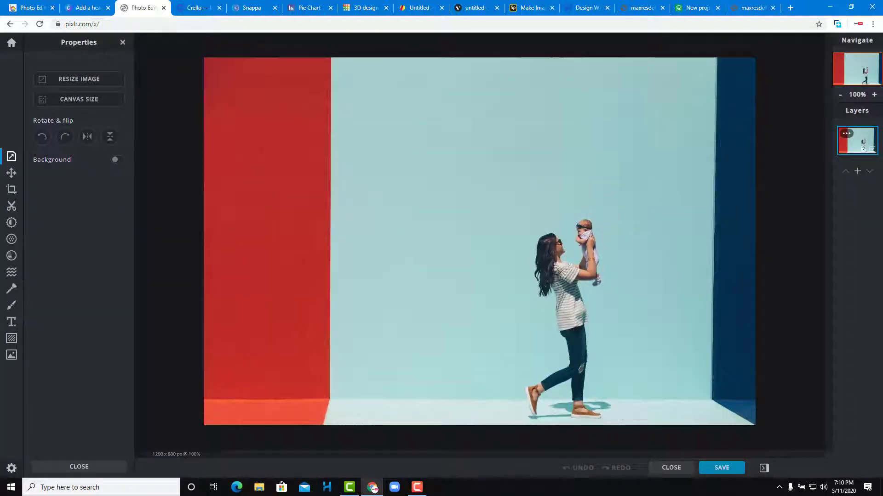
click(12, 173)
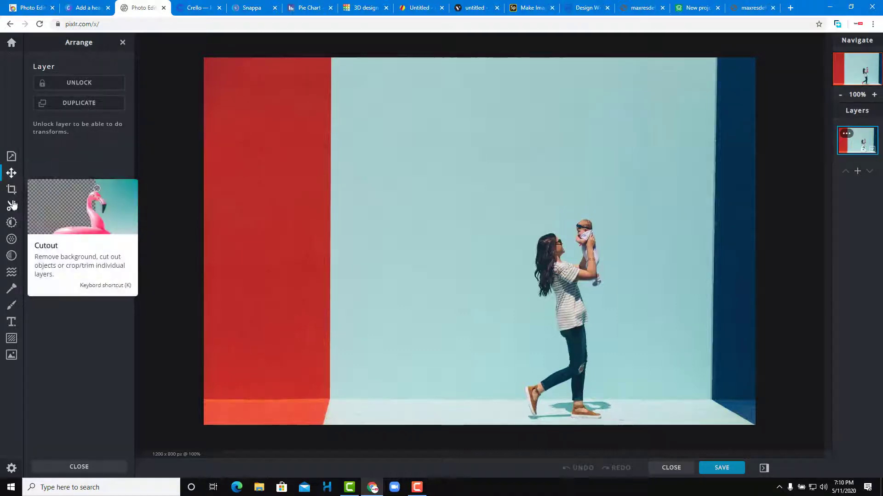
click(12, 206)
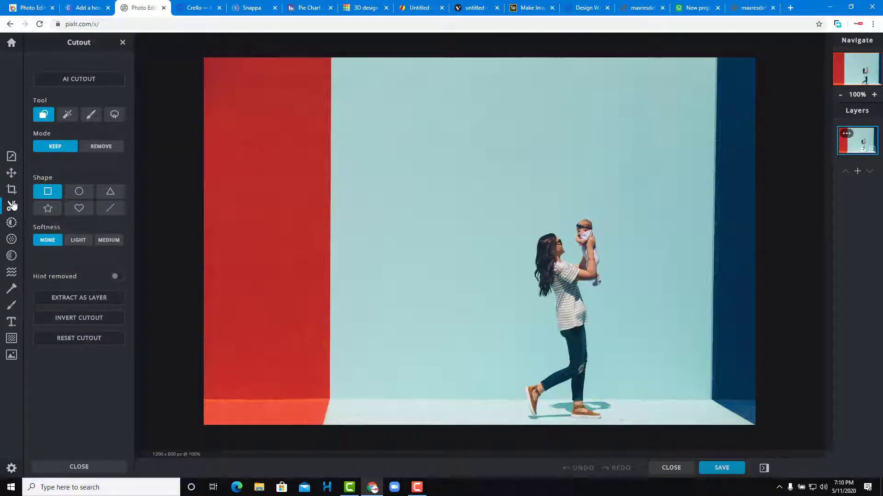
- Use the Filter tool on the photo with Vignette at 61, Fringe at 65 and Dehaze at 20
click(15, 238)
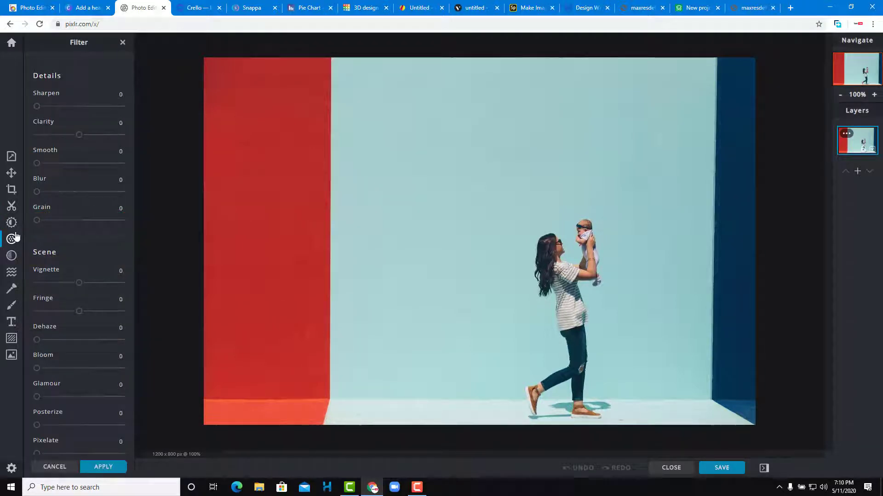
drag(78, 282, 104, 282)
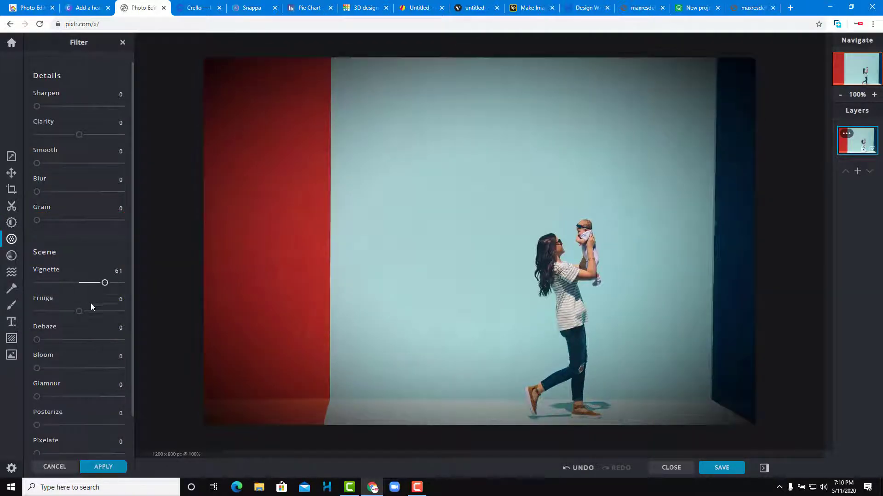
drag(79, 311, 106, 311)
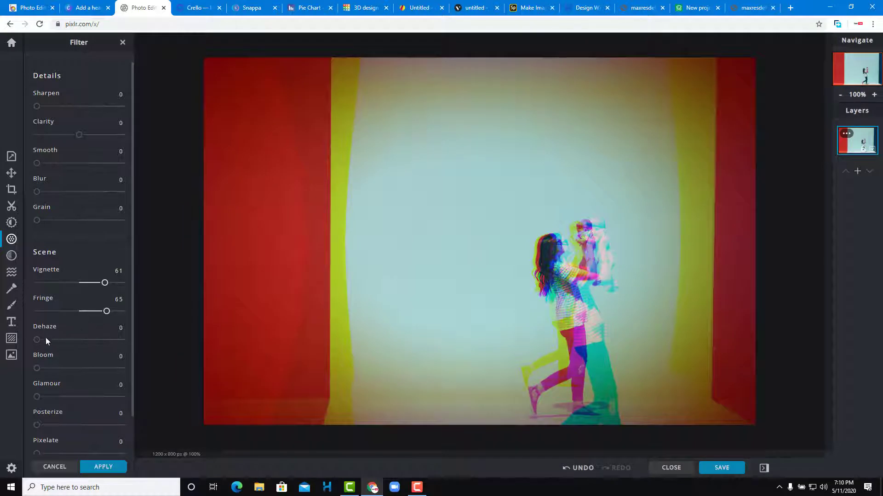
drag(46, 340, 53, 340)
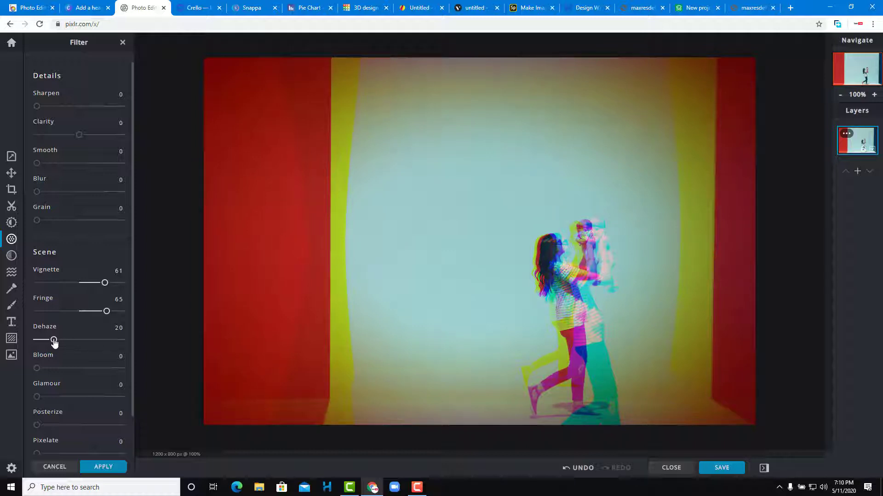
- Switch to the Crello fitness design, place the Premium Quality badge object over its center and enlarge the badge slightly
click(200, 9)
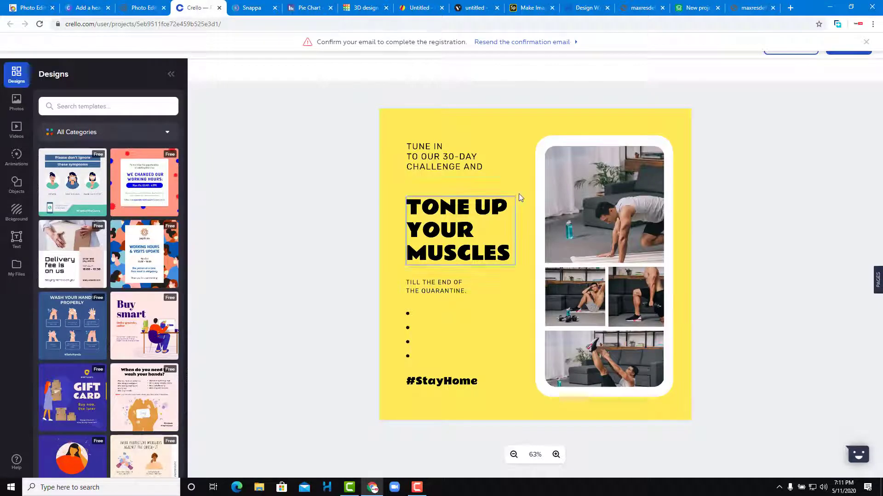
click(16, 102)
click(19, 211)
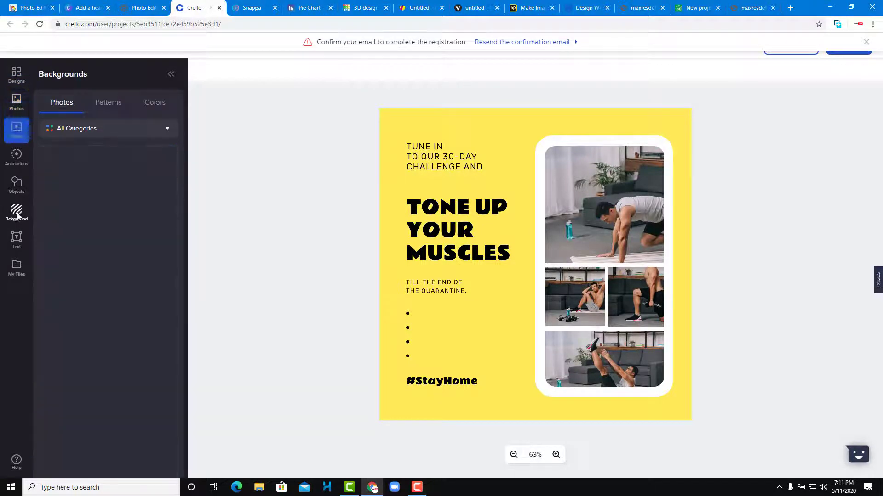
click(21, 184)
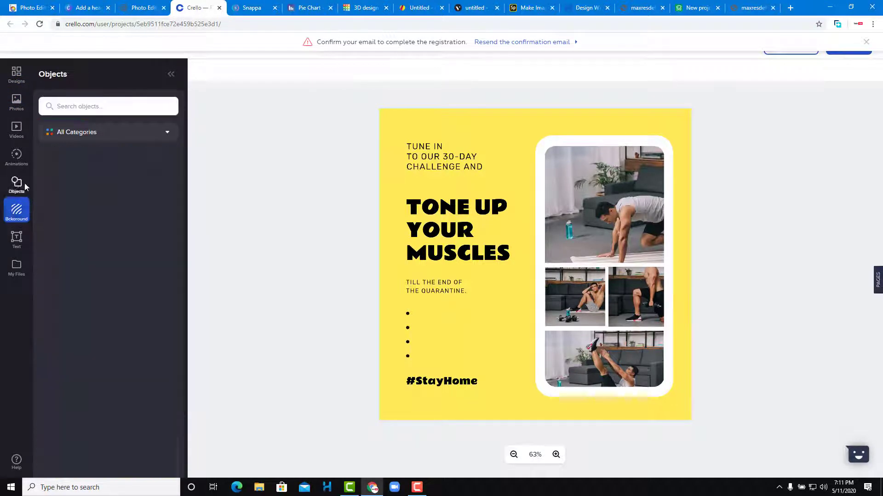
drag(57, 198, 515, 259)
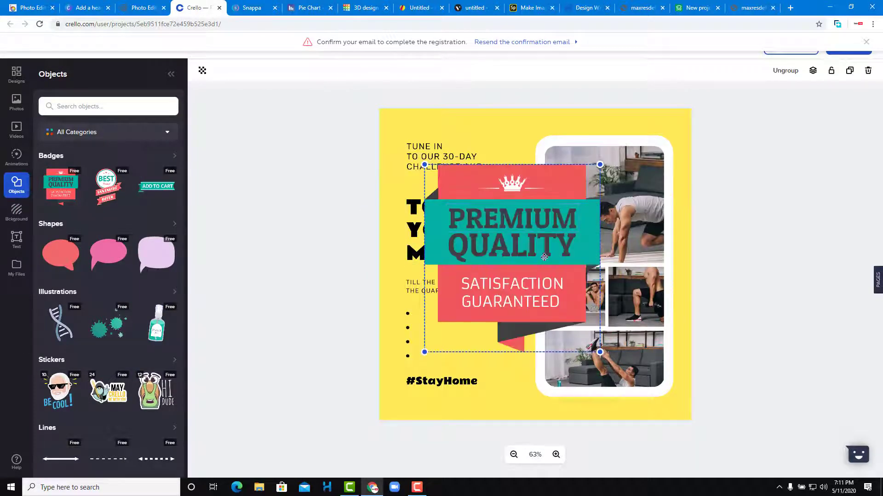
drag(616, 354, 633, 371)
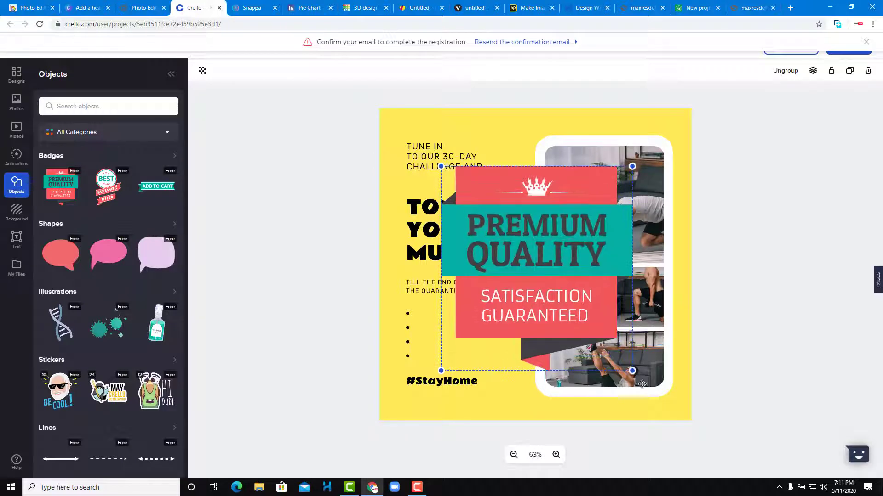
click(634, 370)
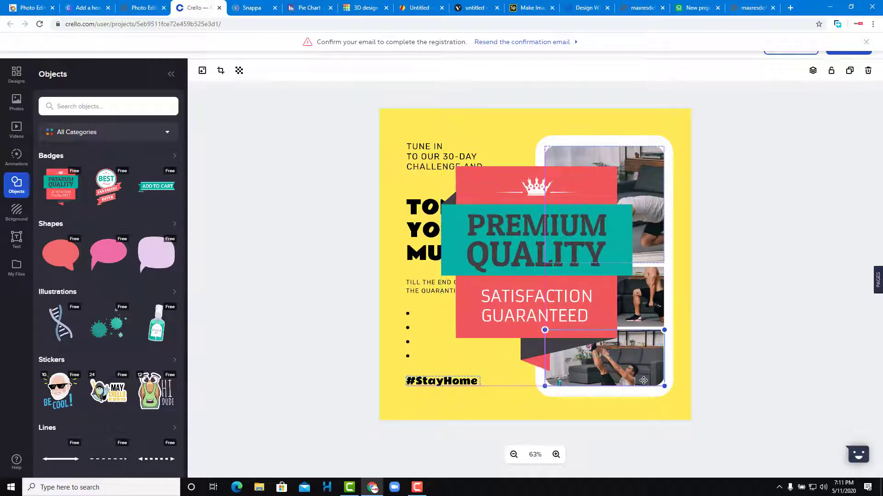
- Compare the Crello design with the Canva poster and shift the Premium Quality badge slightly left
click(94, 8)
click(190, 5)
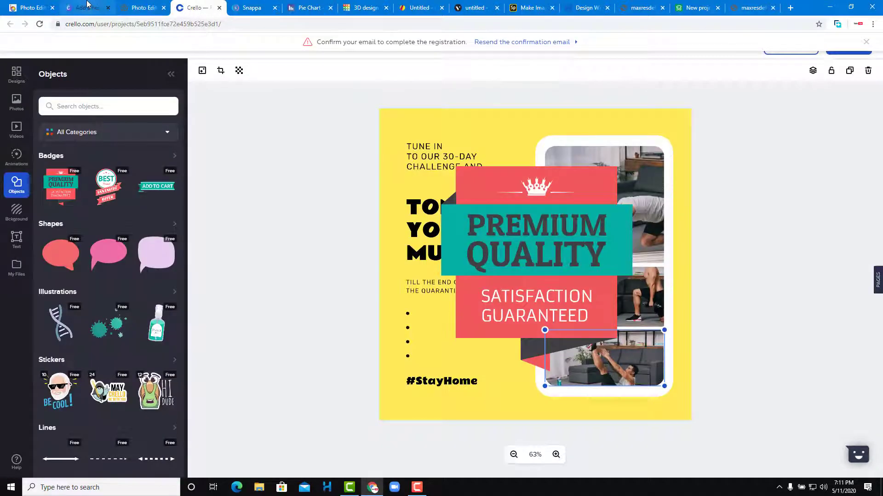
click(87, 7)
click(198, 8)
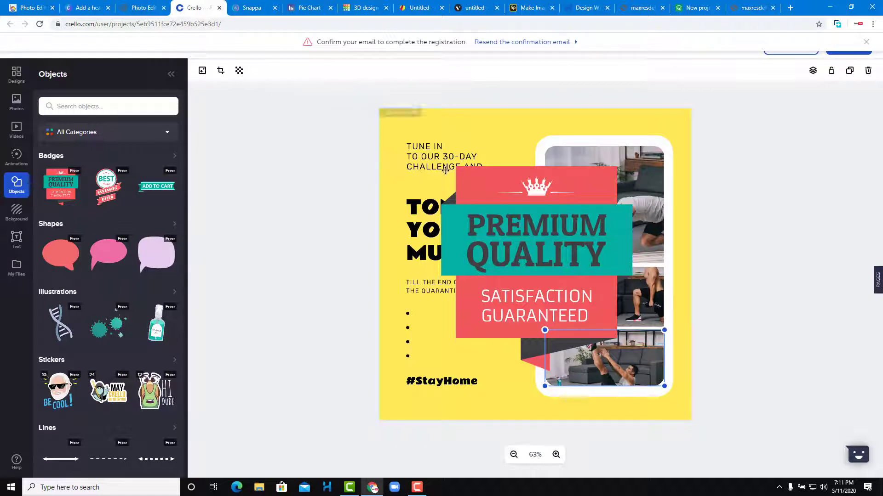
drag(445, 170, 435, 170)
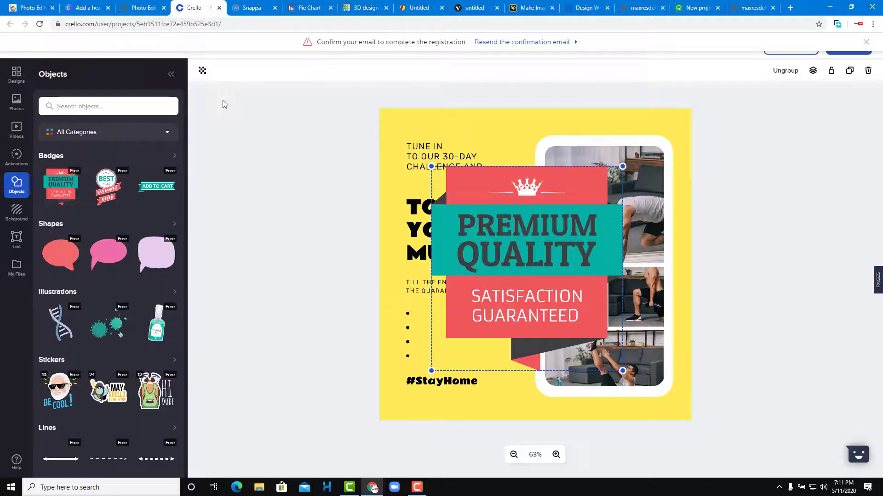
- Compare the Canva and Crello editors once more and switch to the Snappa "Mom" design
click(88, 6)
click(192, 6)
click(250, 14)
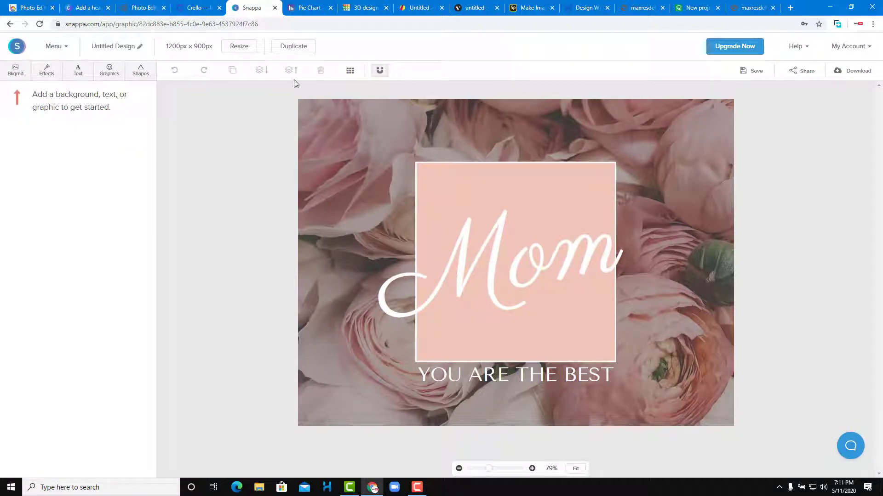
- Move the "Mom" text left so it overhangs the pink square, with letter spacing 1 and line height 1.9
drag(528, 249, 483, 247)
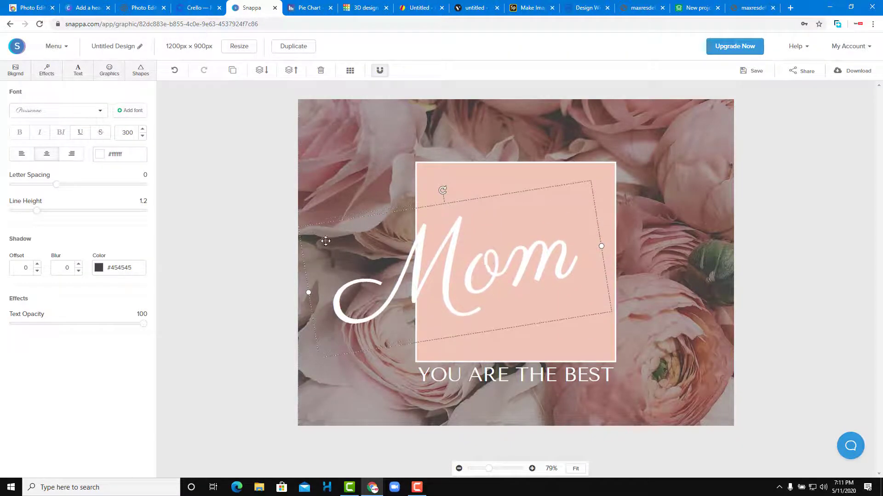
drag(56, 184, 78, 213)
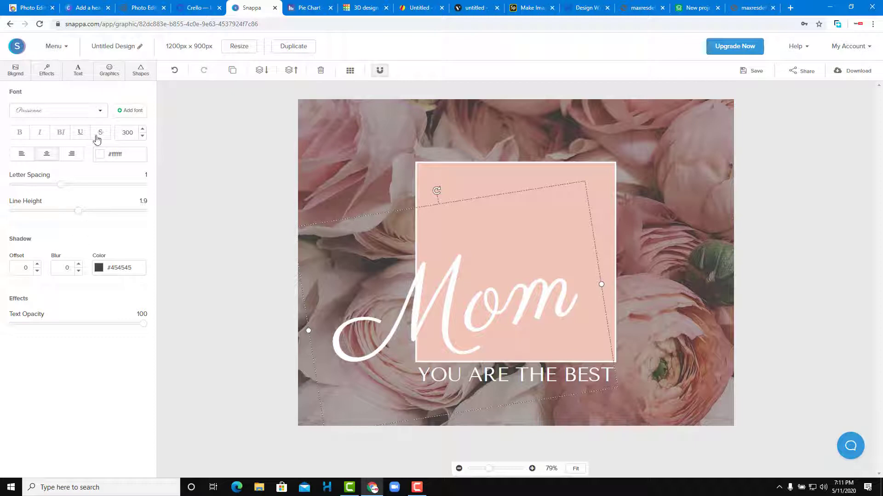
- Darken the flower background to 40 and raise its saturation
click(47, 70)
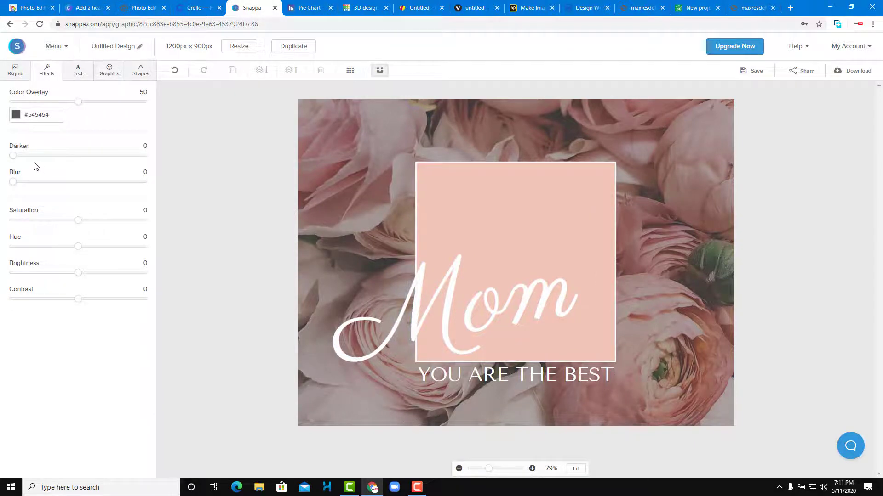
drag(36, 156, 66, 156)
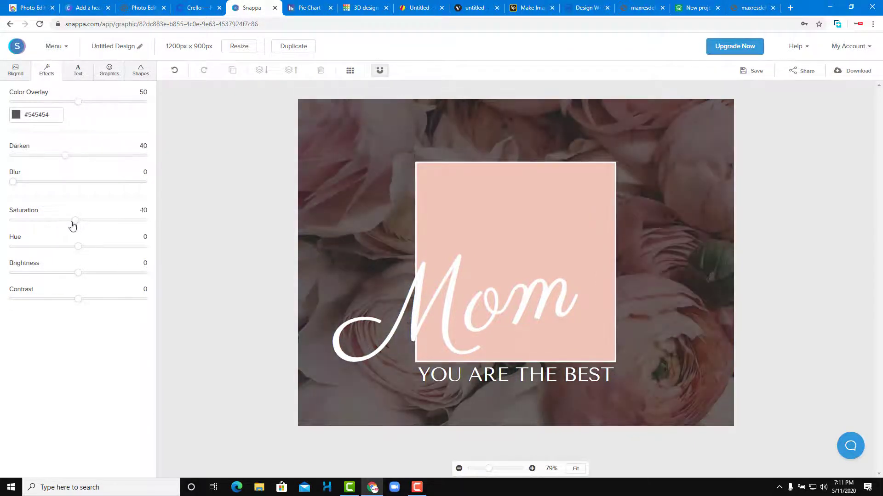
drag(72, 225, 93, 226)
- Examine Snappa's text, graphics and shape options and compare them with Canva's text options
click(79, 73)
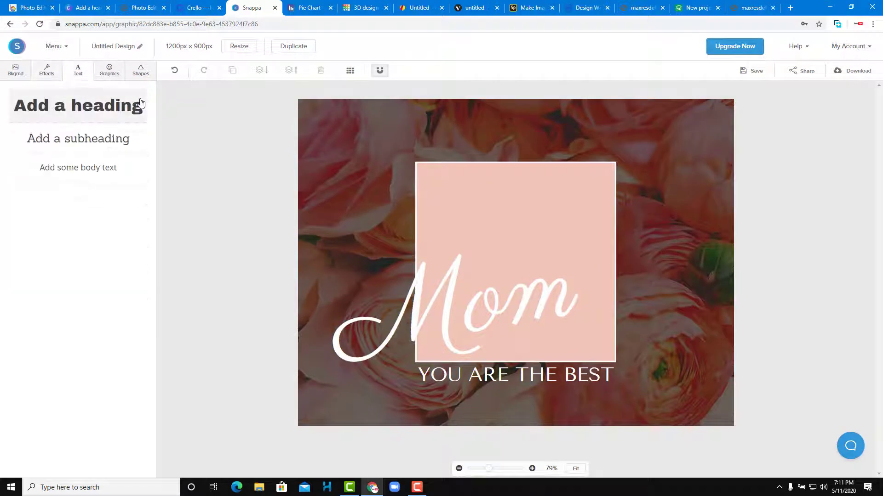
click(113, 73)
click(136, 74)
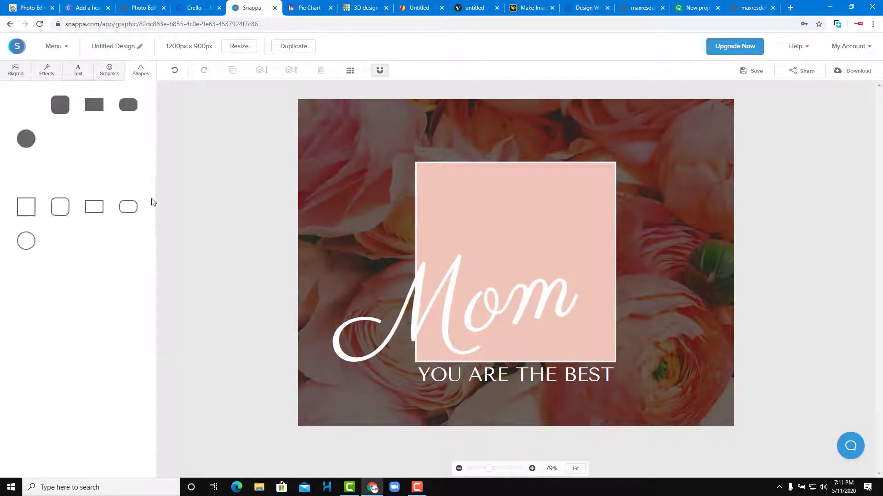
click(188, 7)
click(98, 4)
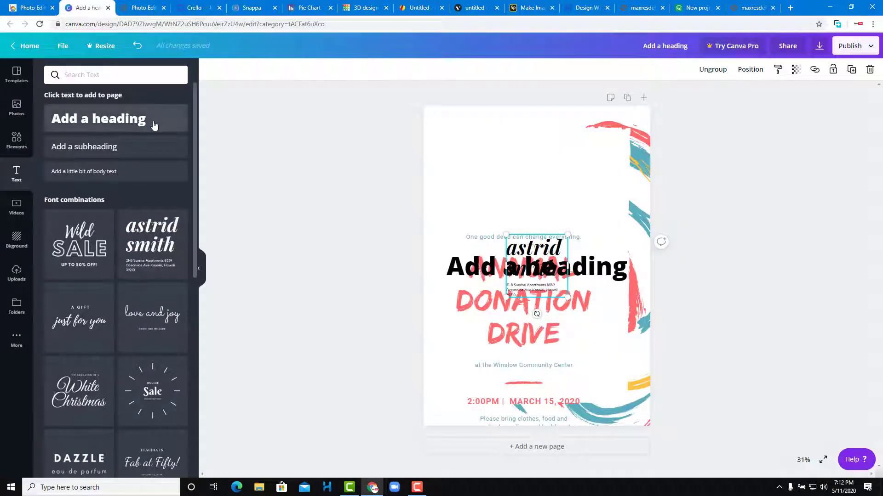
click(242, 13)
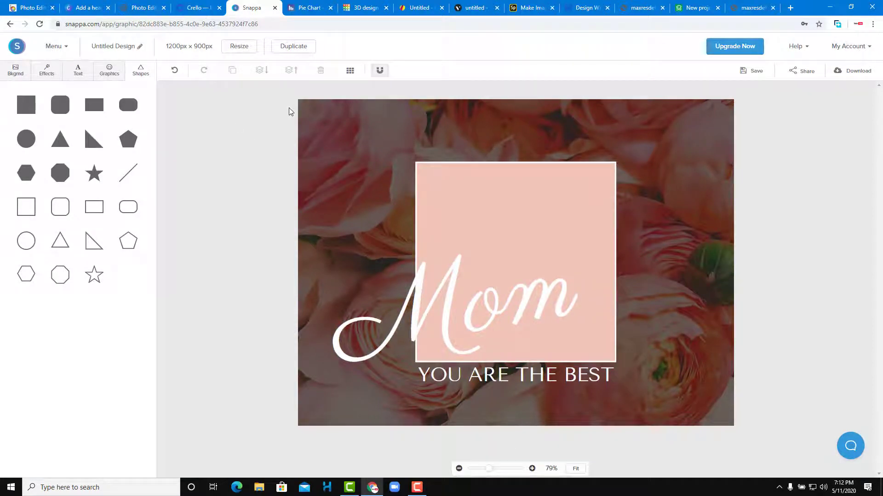
- Move the "Mom" text one layer forward
click(128, 139)
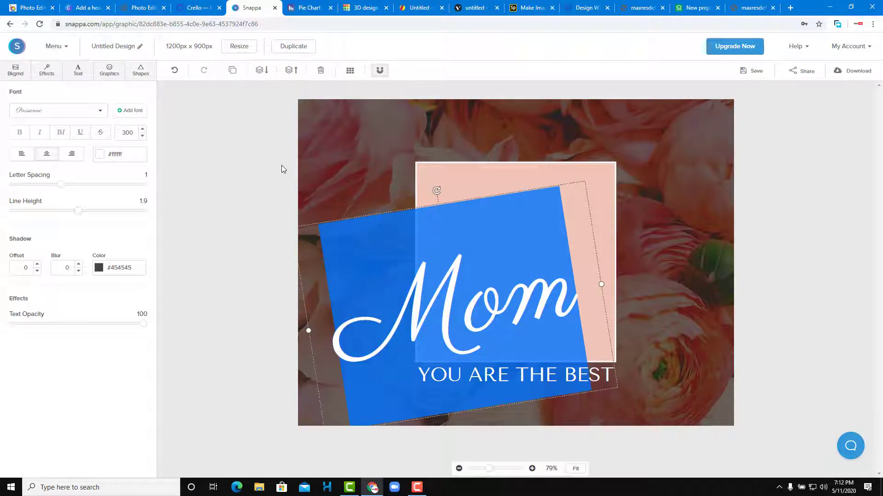
click(291, 70)
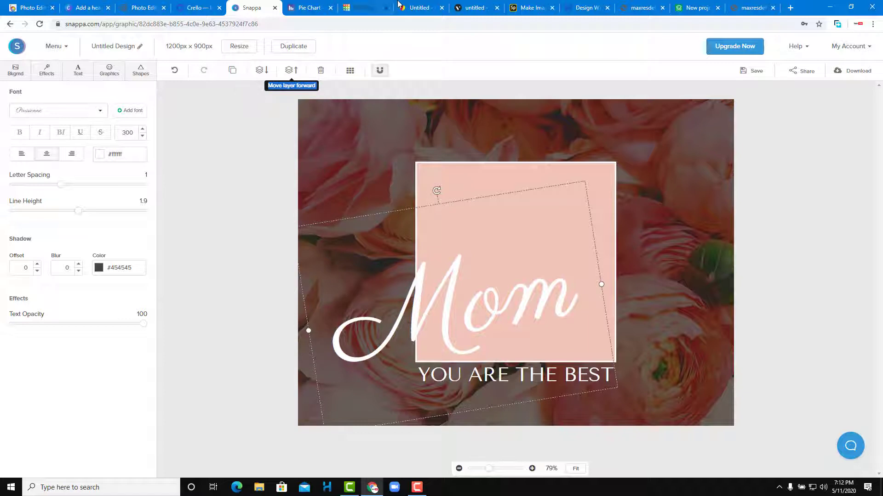
- Switch to the Infogram pie chart project, shift the pie chart slightly down and right, and preview its Movies and Books data
click(309, 8)
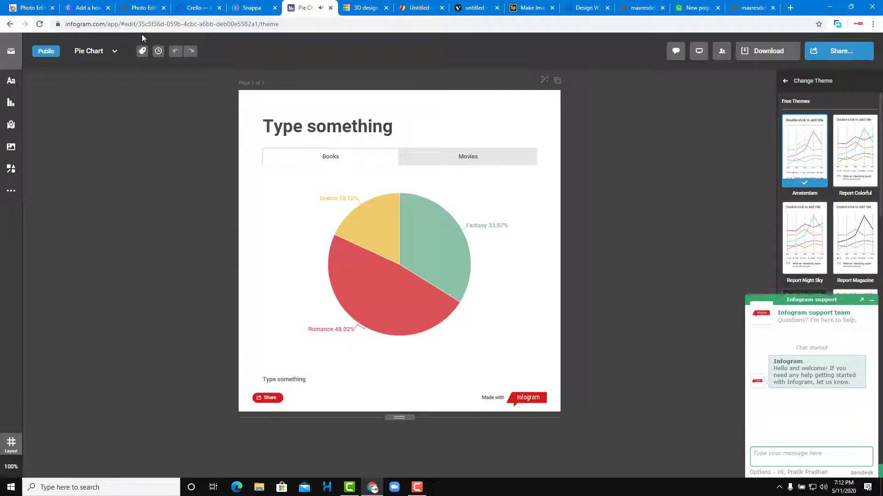
click(875, 301)
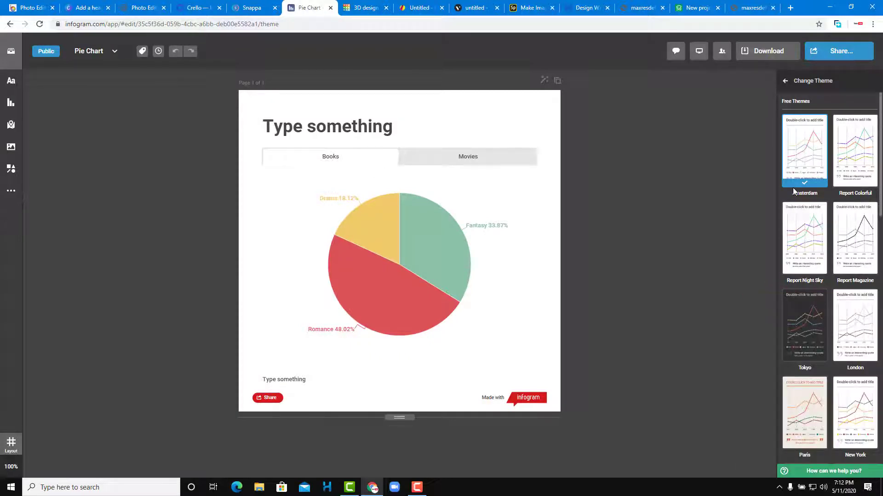
click(464, 230)
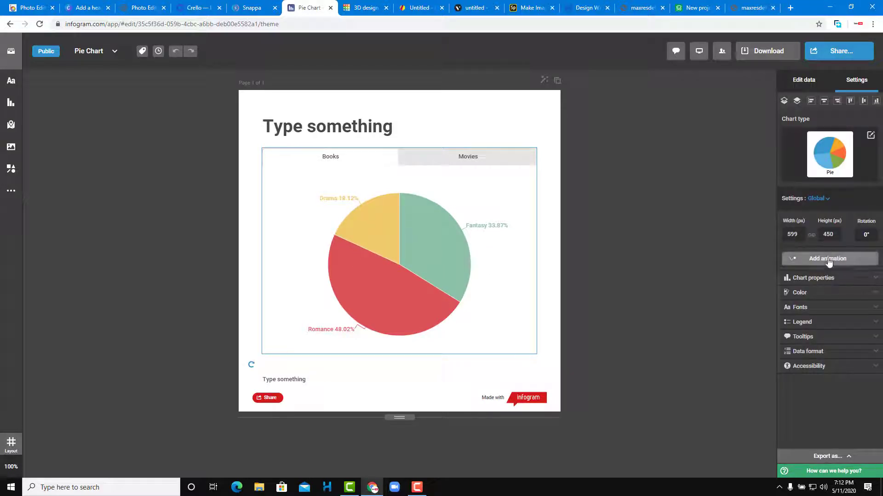
mouse_move(456, 213)
mouse_down()
mouse_move(453, 274)
mouse_move(458, 220)
mouse_up()
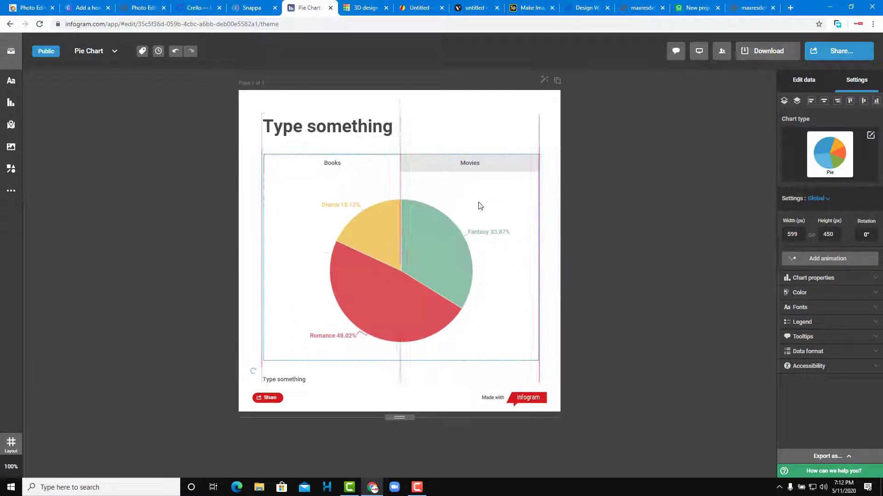
click(480, 173)
click(346, 172)
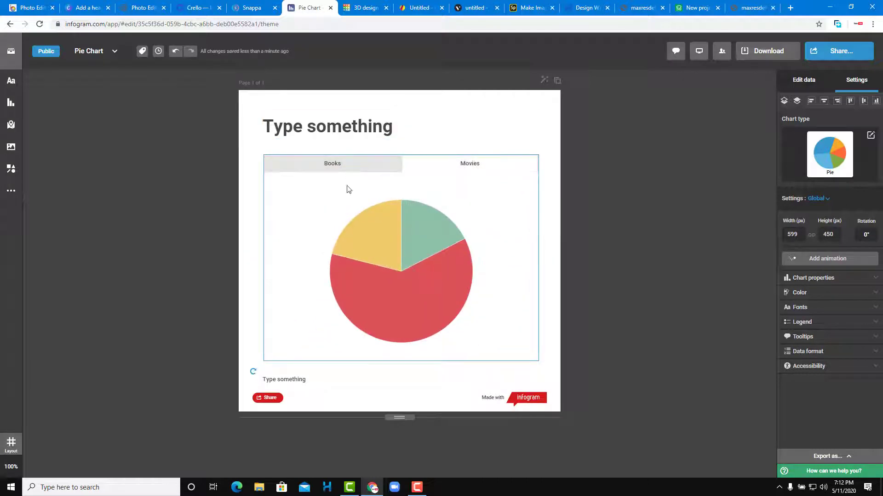
- Add a Radial chart and a Grouped column chart to the Infogram page
click(20, 103)
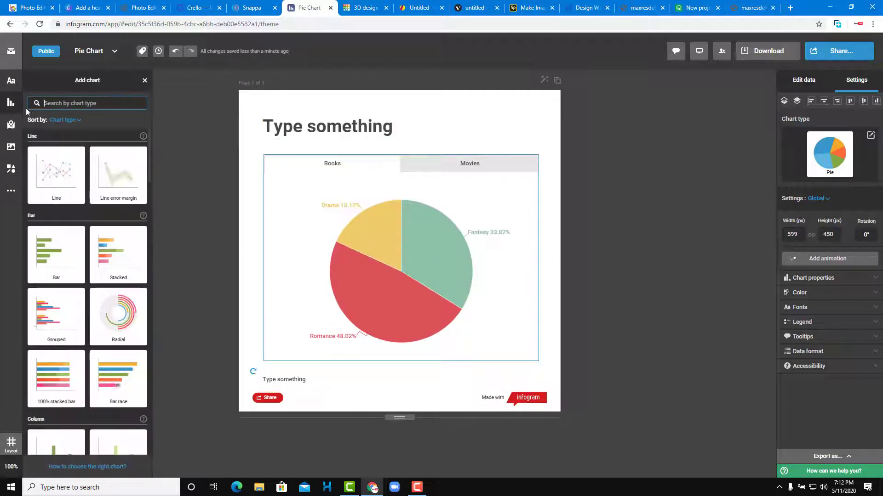
drag(122, 310, 430, 208)
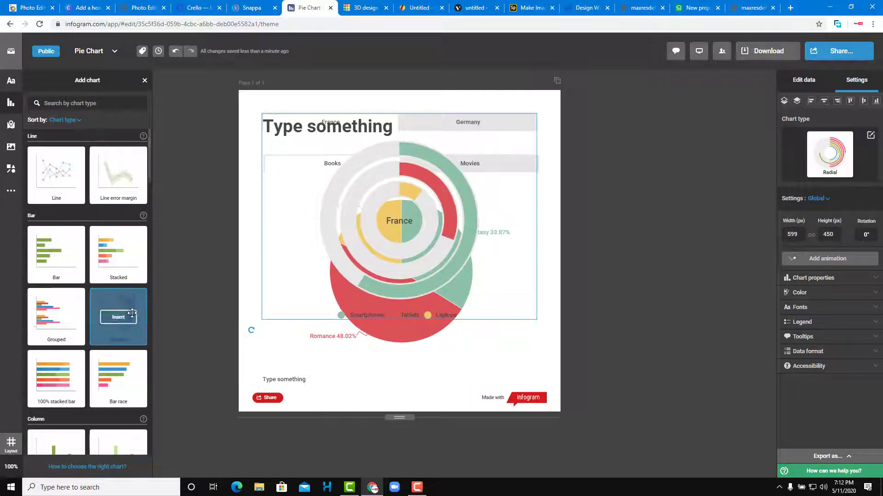
scroll(130, 311, down, 8)
mouse_move(62, 313)
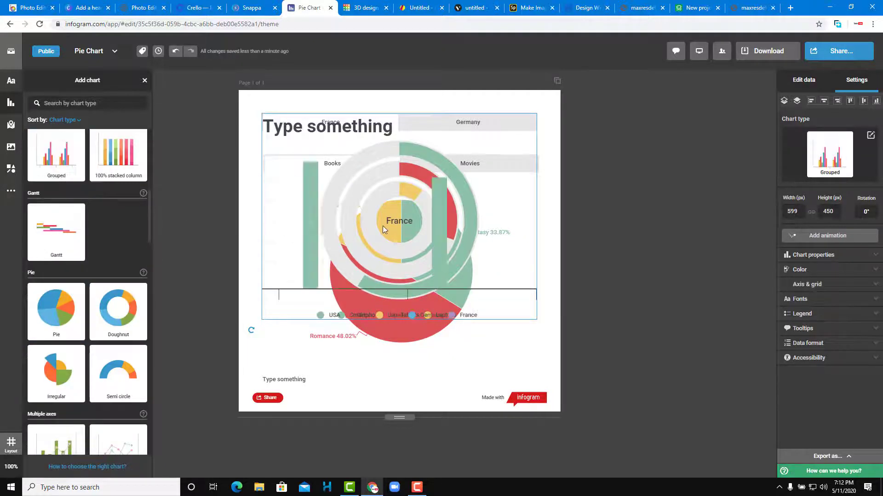
click(94, 22)
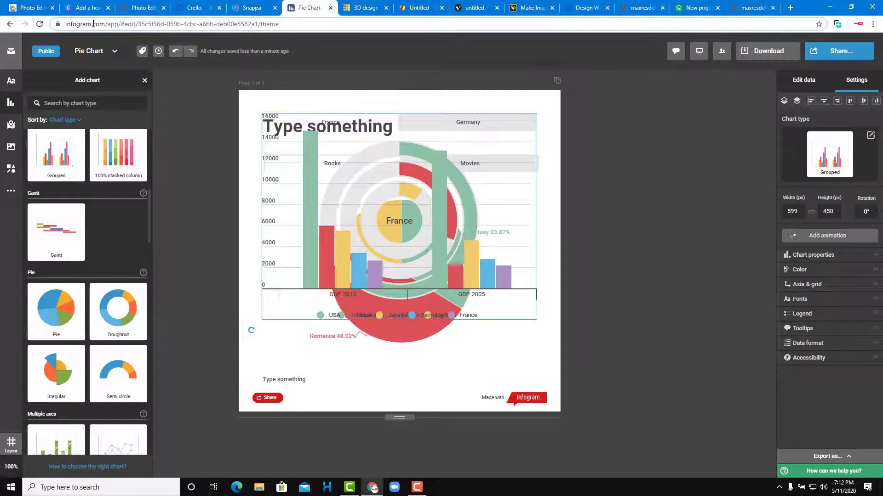
click(206, 144)
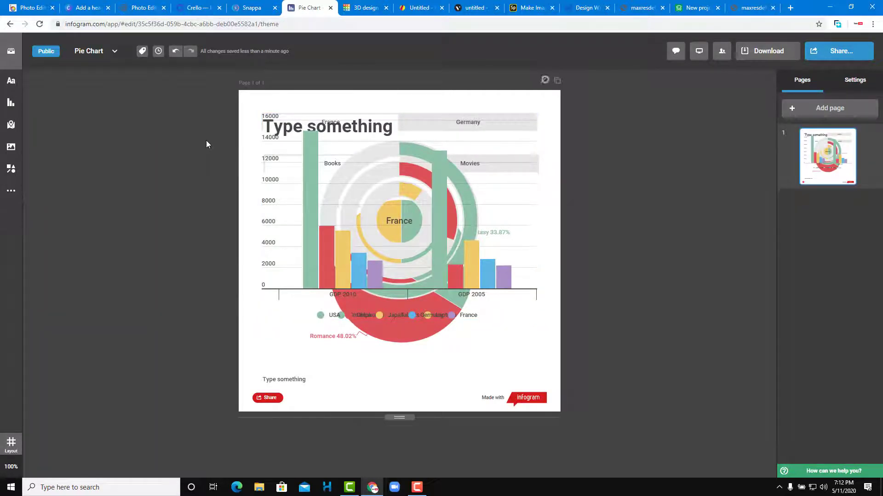
- Move the grouped column chart to the lower part of the page and left-align the radial chart to the page edge
drag(478, 258, 472, 356)
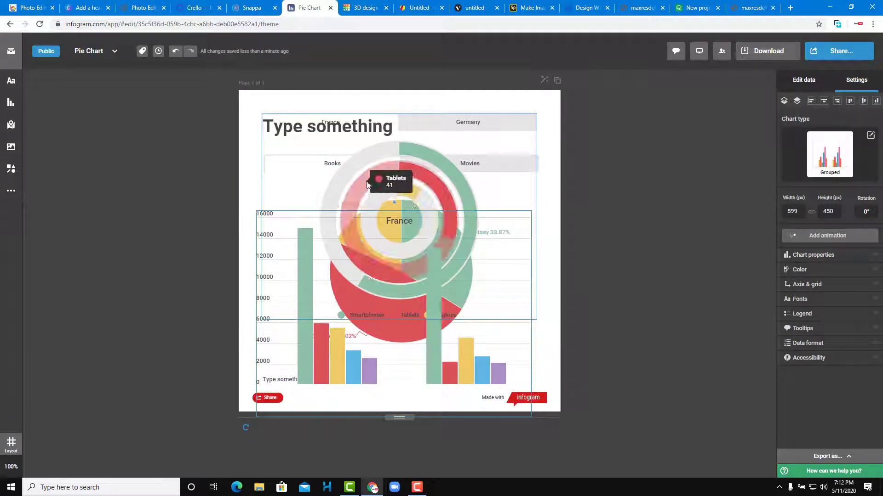
drag(385, 189, 395, 214)
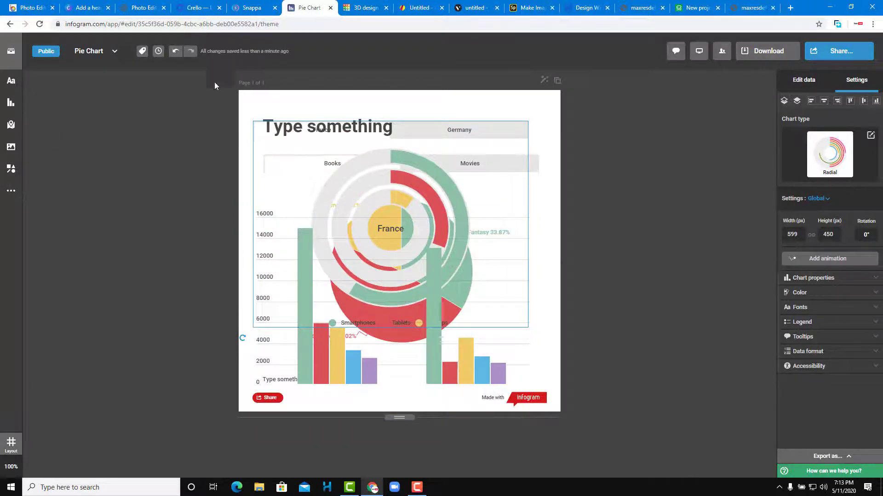
click(811, 101)
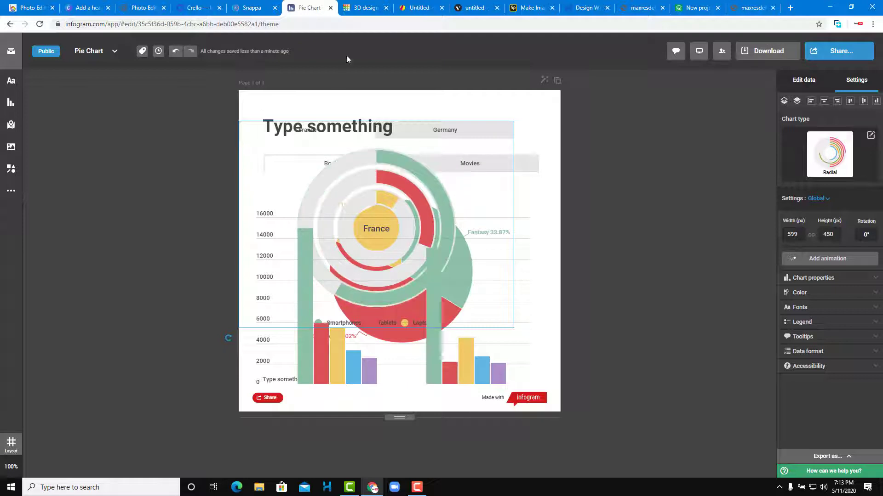
- Switch to the Tinkercad "Learning the Moves" design and place another red box on the workplane beside the spiral staircase
click(362, 8)
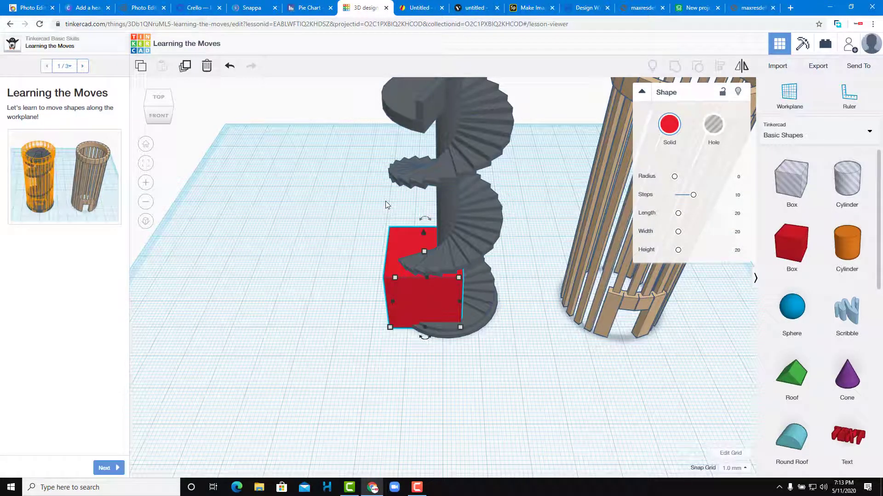
drag(530, 313, 546, 298)
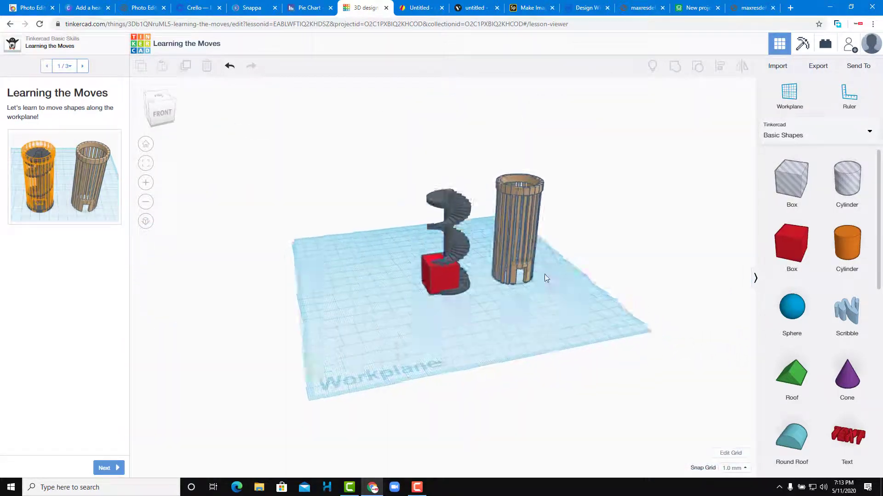
click(790, 255)
click(475, 357)
drag(465, 374, 523, 223)
scroll(543, 214, up, 4)
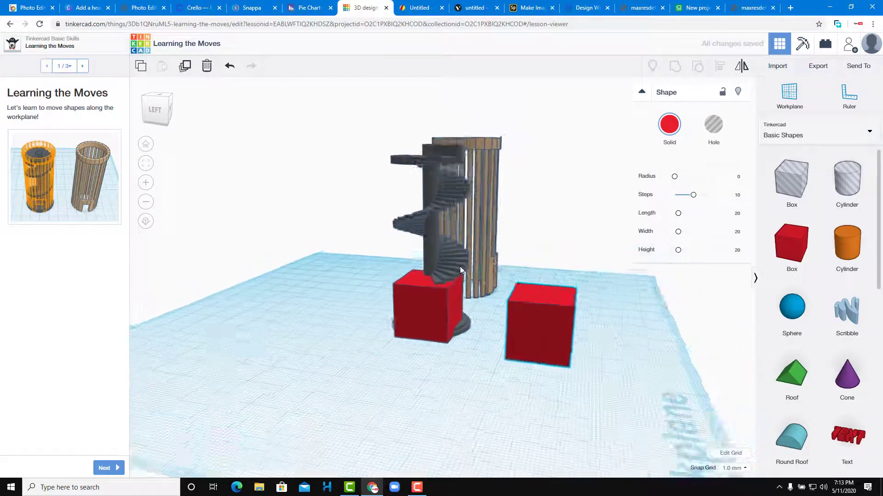
- Place an orange Tube and a Dice shape on the workplane, apart from the red boxes
scroll(791, 257, down, 10)
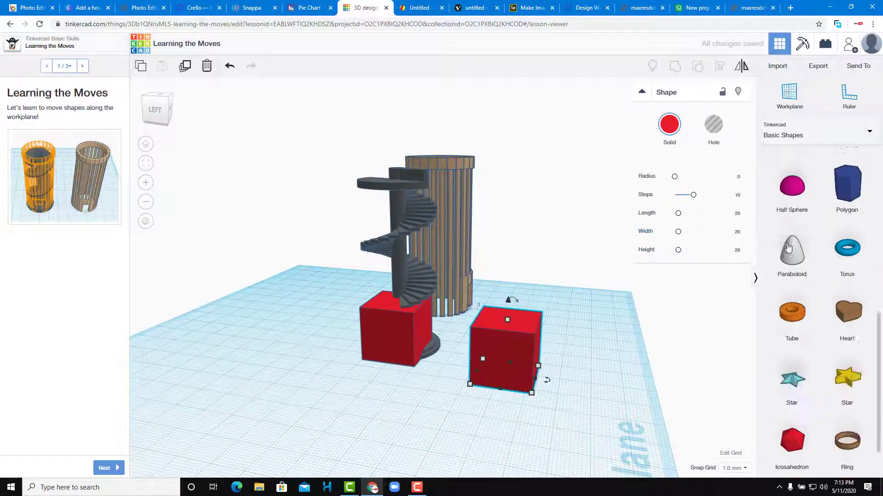
drag(791, 263, 198, 377)
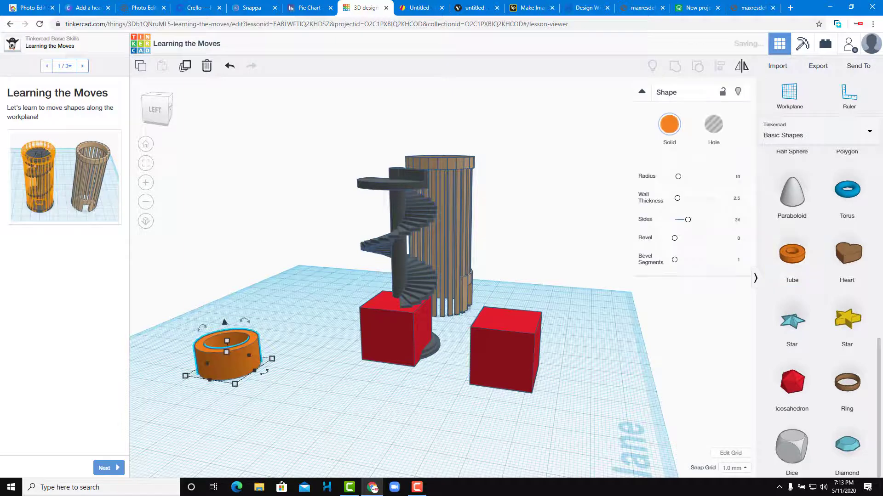
drag(790, 445, 517, 418)
drag(418, 283, 601, 295)
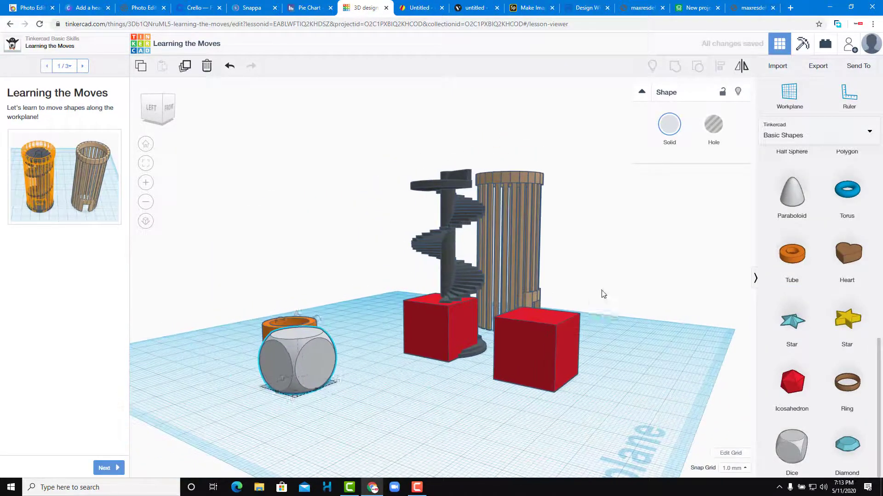
click(575, 354)
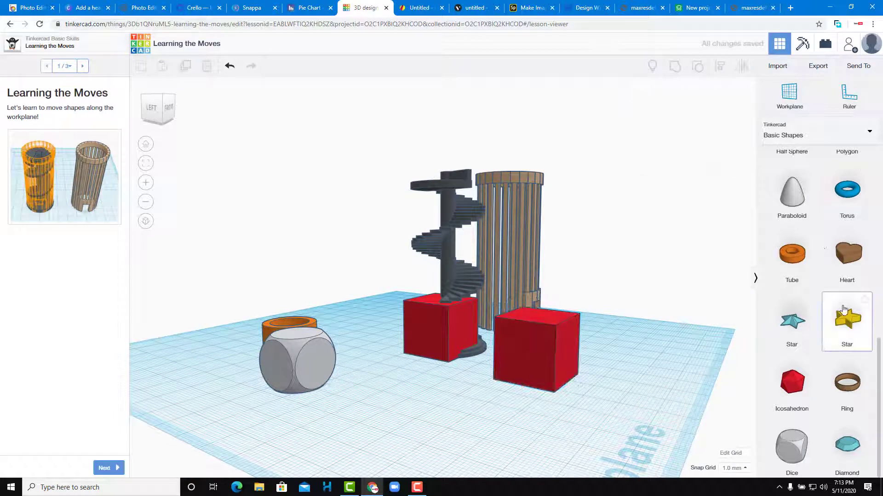
- Place a large Diamond shape on the workplane near the red boxes and inspect the scene from several angles
drag(847, 445, 621, 410)
drag(499, 377, 256, 158)
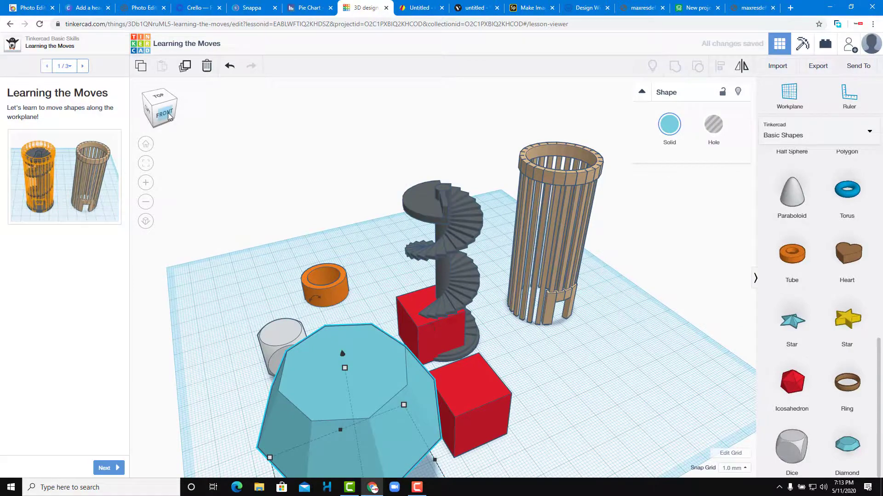
drag(147, 114, 170, 119)
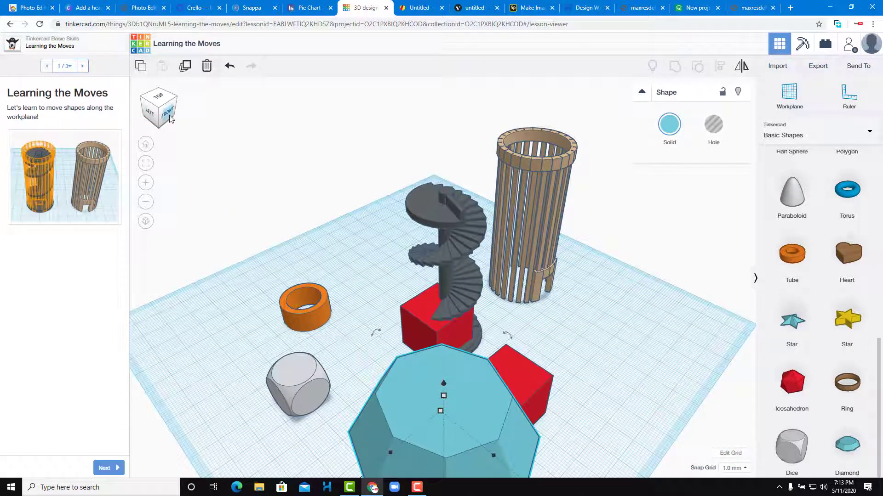
- Examine the export formats for the selected diamond without downloading, and highlight the Tinkercad site address
click(803, 69)
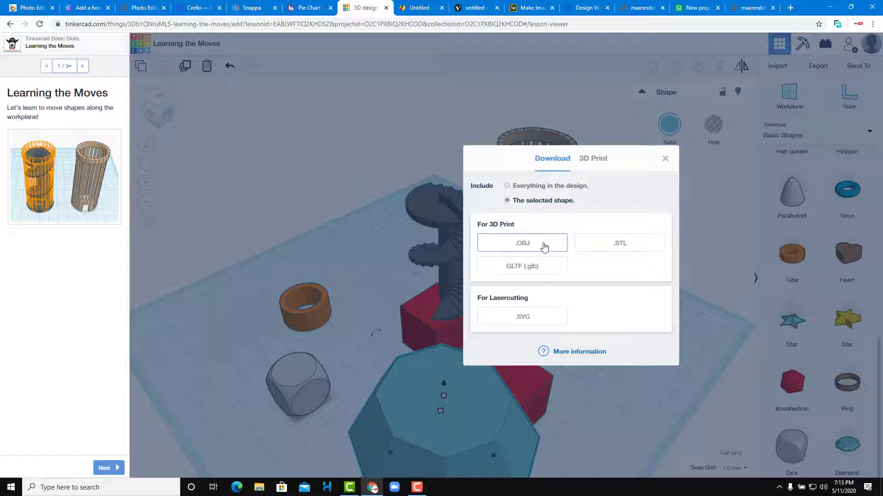
click(665, 159)
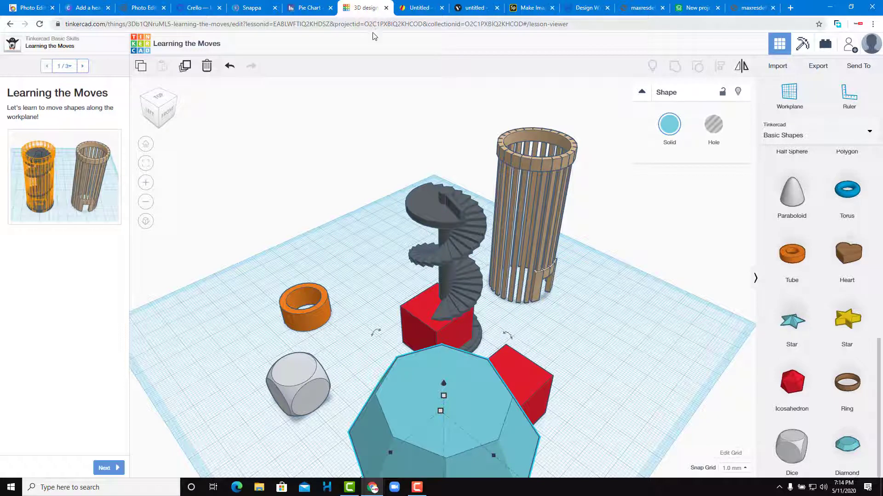
click(105, 22)
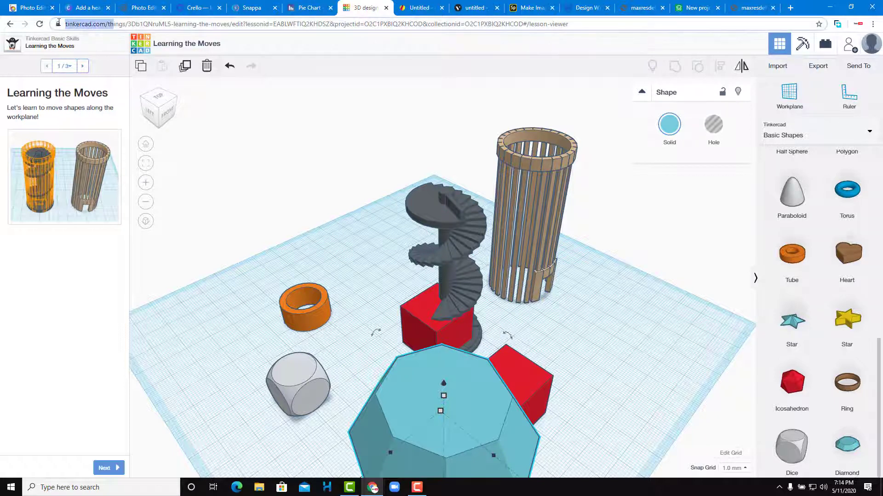
click(258, 150)
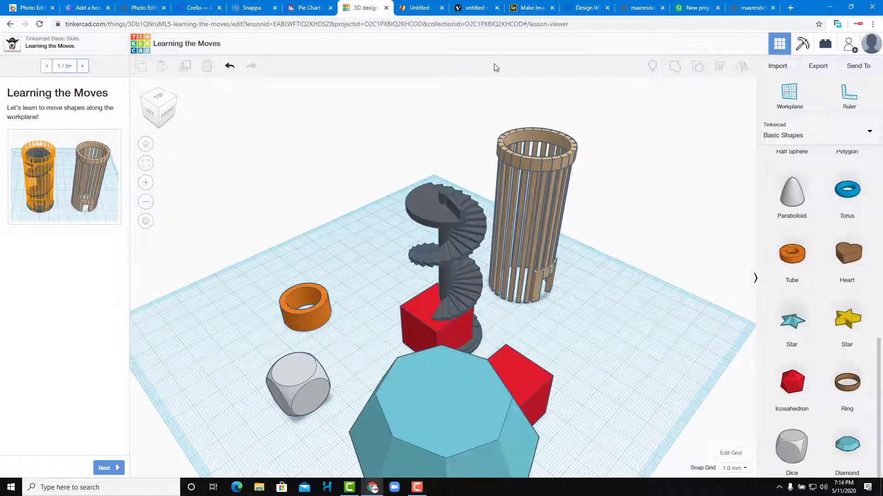
drag(539, 211, 442, 144)
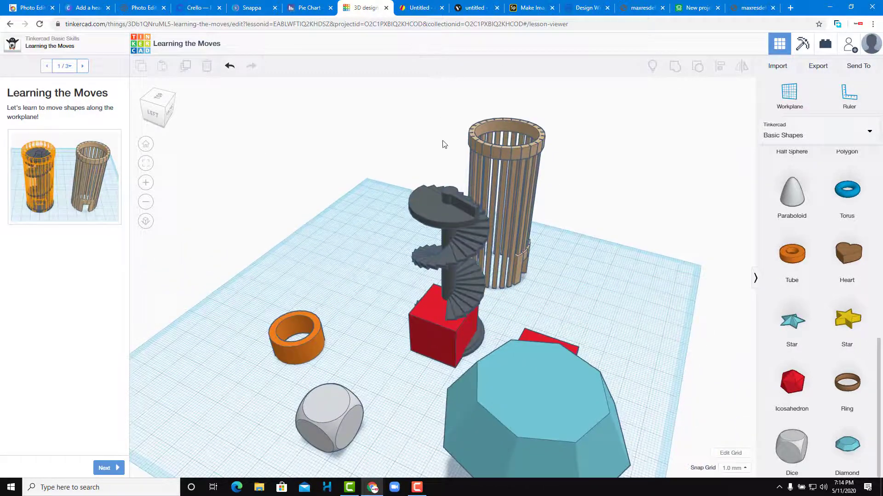
- Switch to the Gravit Designer document and move the grey rectangle to about X 22, Y 34
click(419, 9)
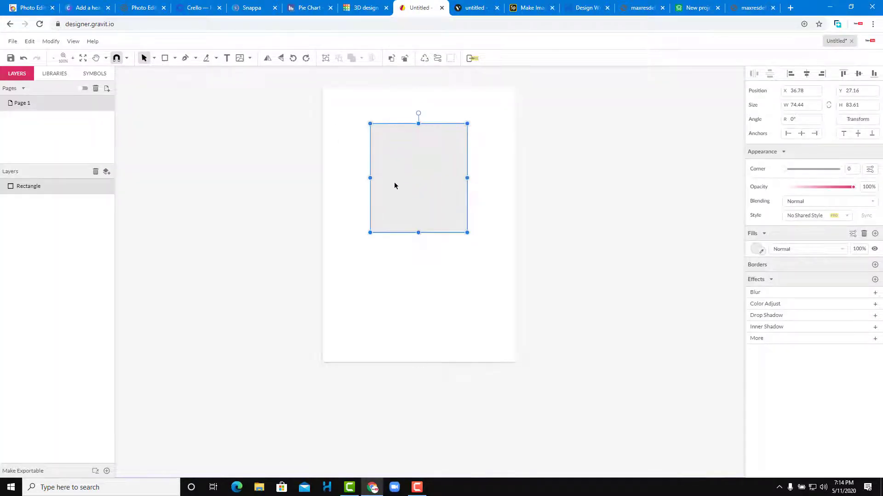
drag(394, 187, 481, 234)
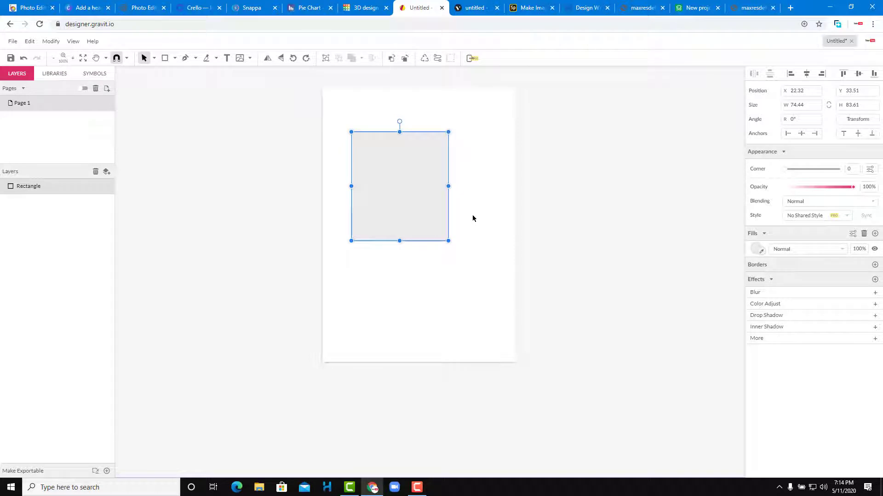
- Slice the rectangle with the Knife tool along two crossing diagonals to split it into four pieces
click(207, 59)
drag(357, 133, 427, 240)
mouse_move(448, 134)
mouse_down()
mouse_move(376, 231)
mouse_move(360, 240)
mouse_up()
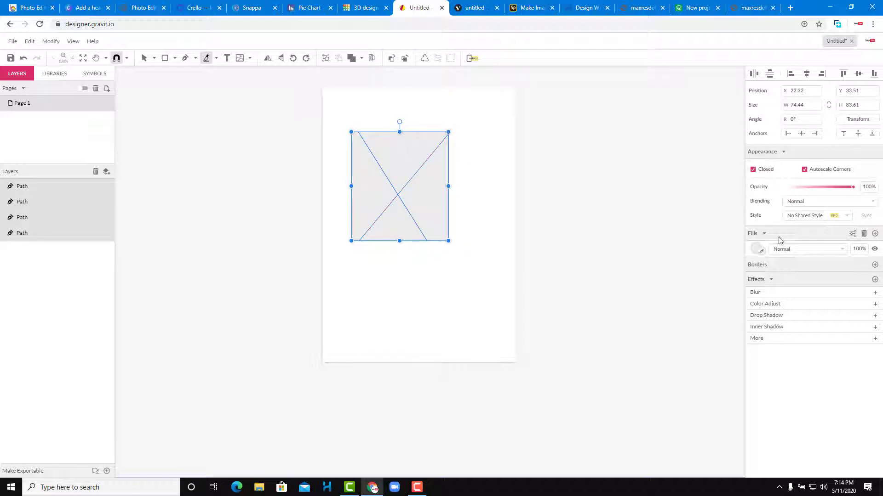
drag(840, 189, 880, 193)
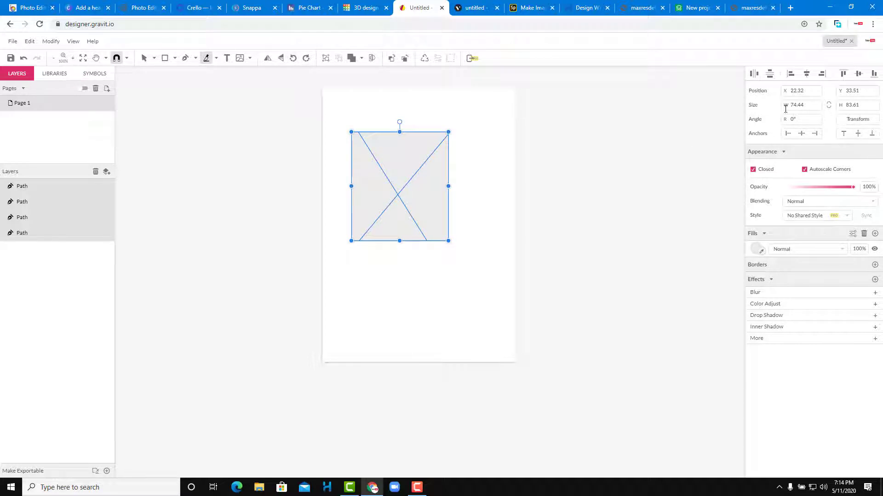
- Try merging the sliced pieces into a compound shape, and remove pieces until only the right-hand one remains
click(351, 57)
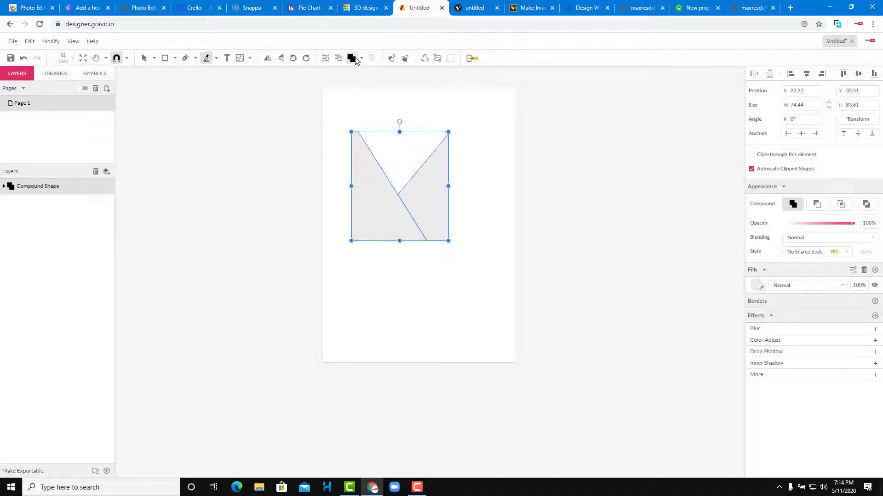
double_click(434, 174)
key(Delete)
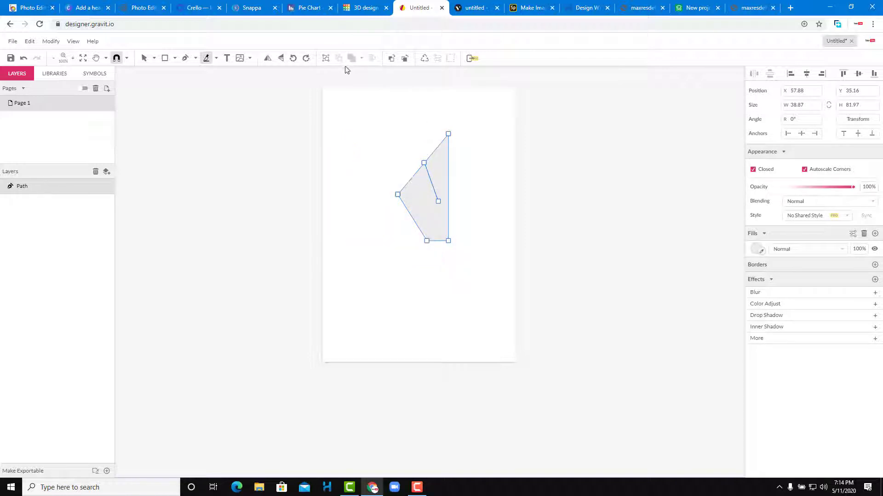
- Add a narrow placeholder text box beside the grey path and look at the image import dialog without choosing a file
click(227, 58)
drag(375, 146, 389, 183)
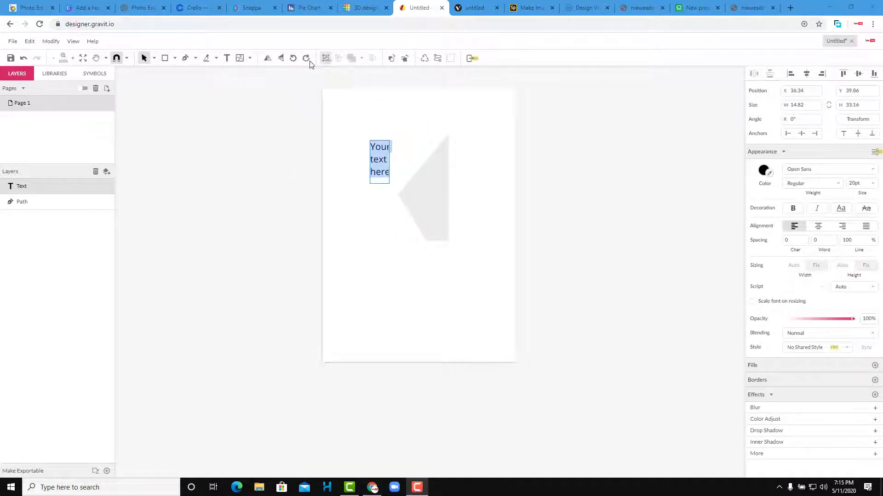
click(242, 60)
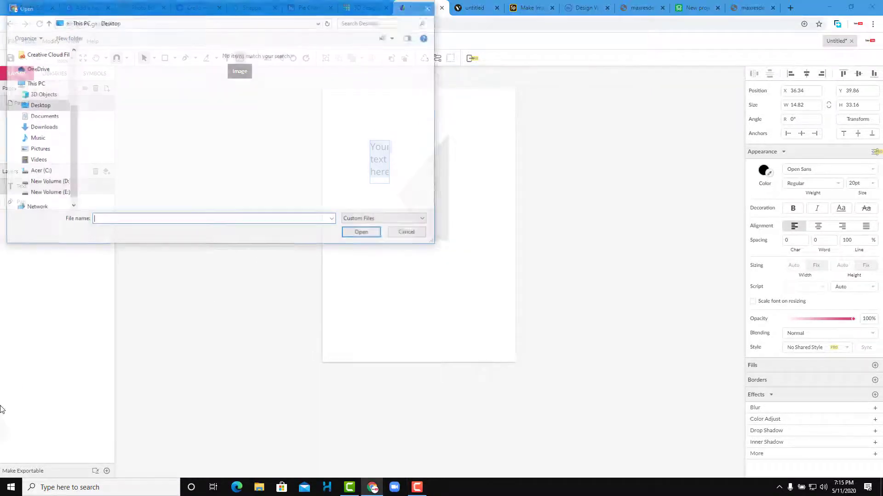
click(409, 234)
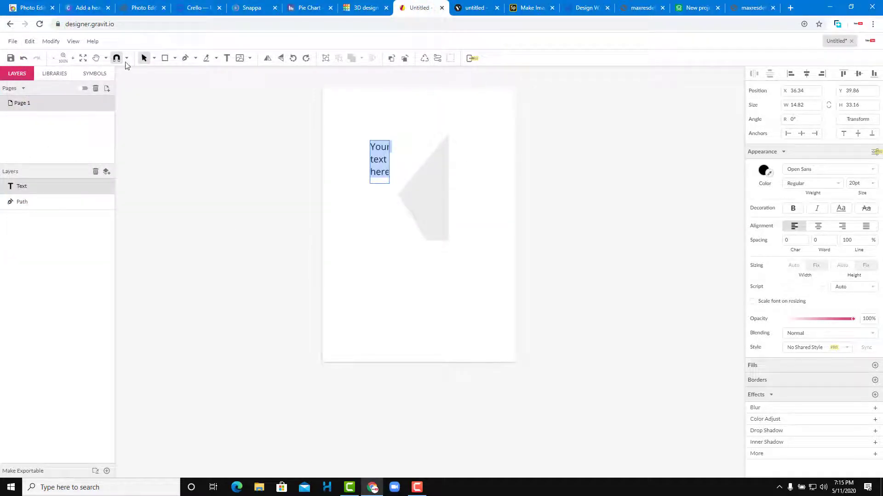
- Widen the grey path and rotate it to about 29°, placing it over the placeholder text
click(50, 201)
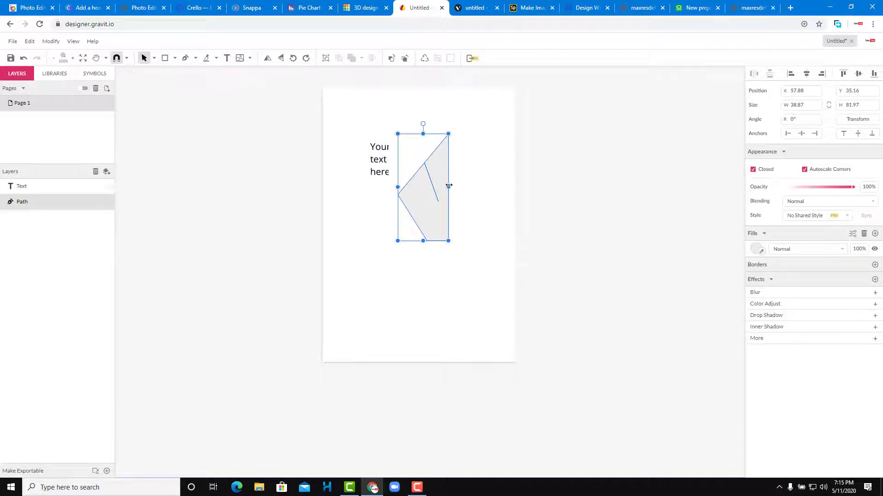
drag(449, 185, 490, 187)
drag(444, 123, 412, 131)
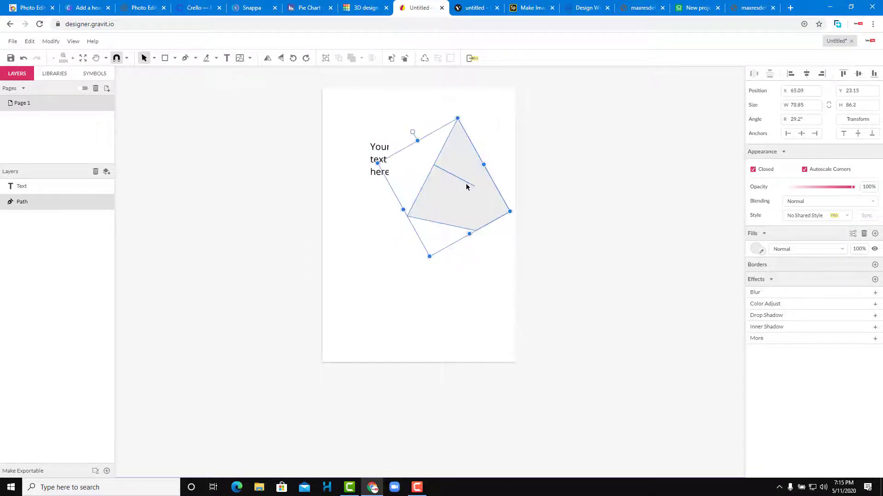
drag(468, 186, 406, 183)
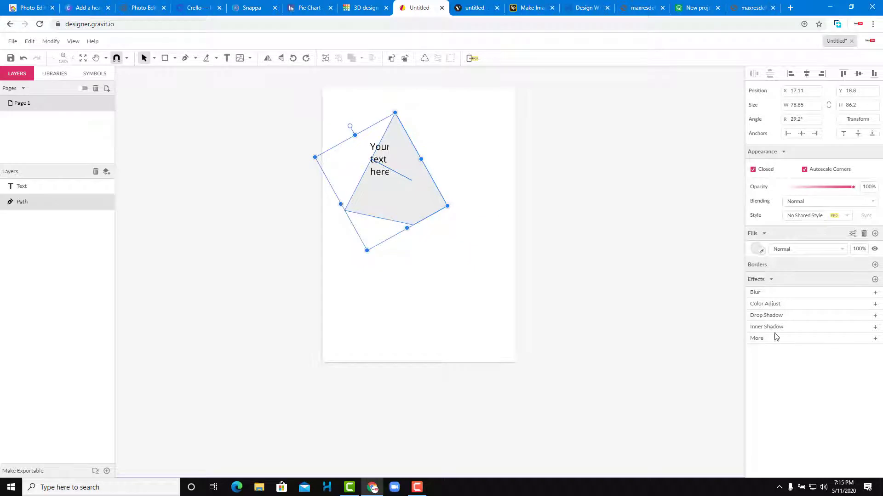
- Apply two drop shadows to the grey path and move it to about X 44, Y 34
click(781, 316)
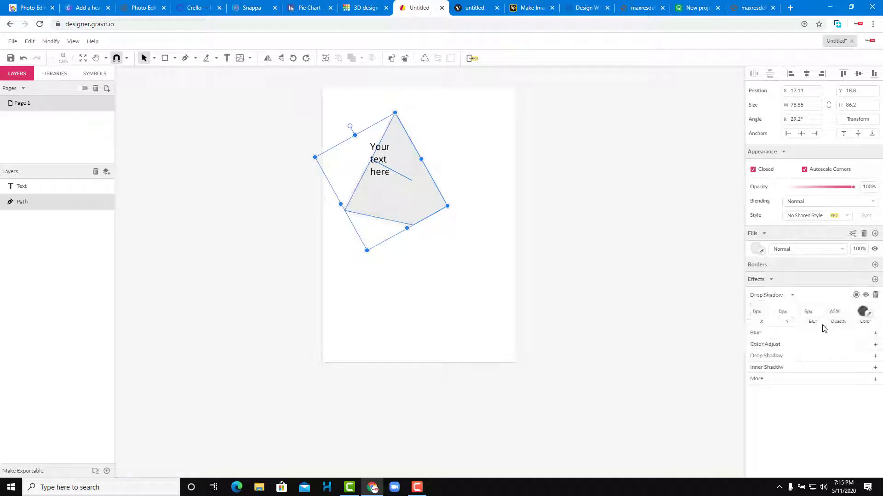
click(821, 358)
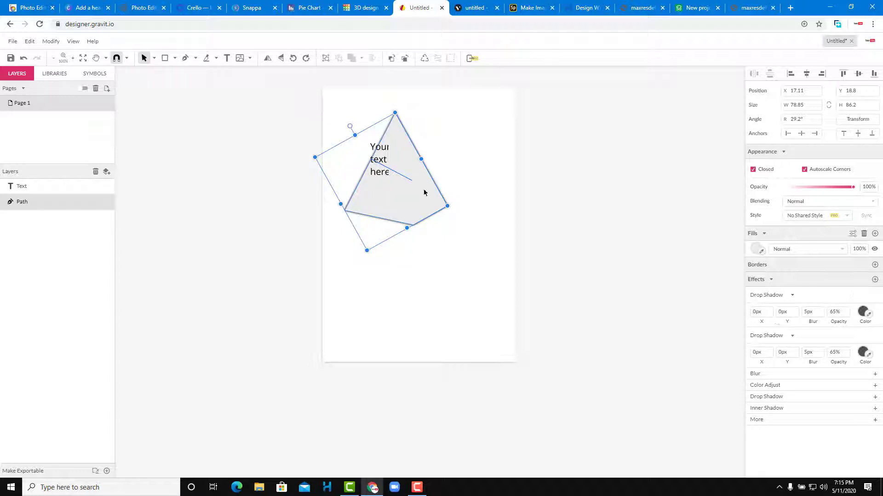
drag(395, 208, 431, 228)
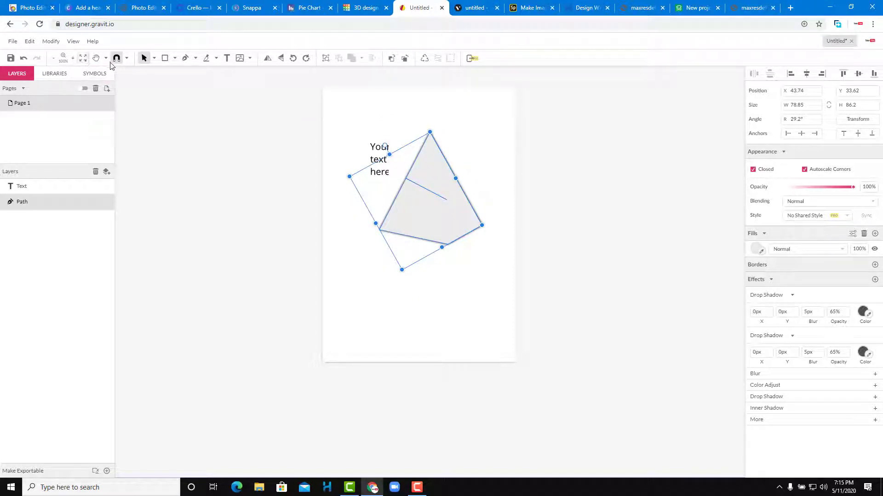
click(96, 58)
scroll(463, 220, up, 5)
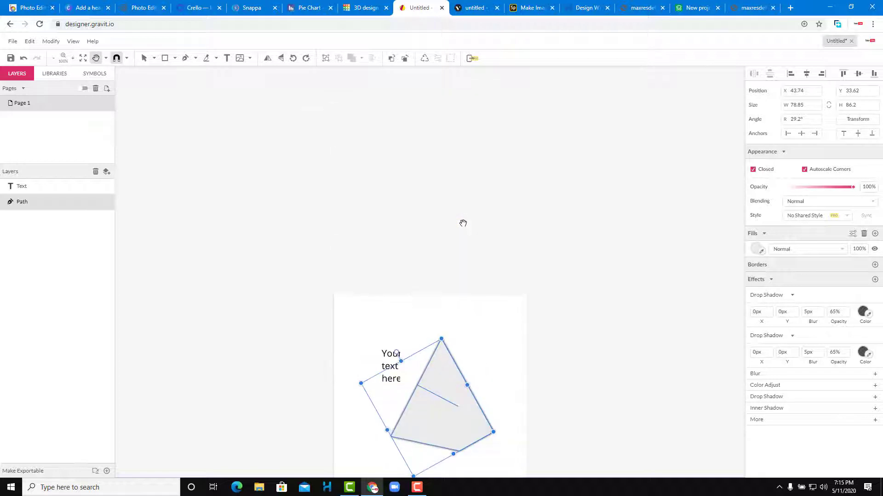
scroll(463, 224, down, 4)
scroll(462, 233, up, 2)
scroll(460, 235, up, 3)
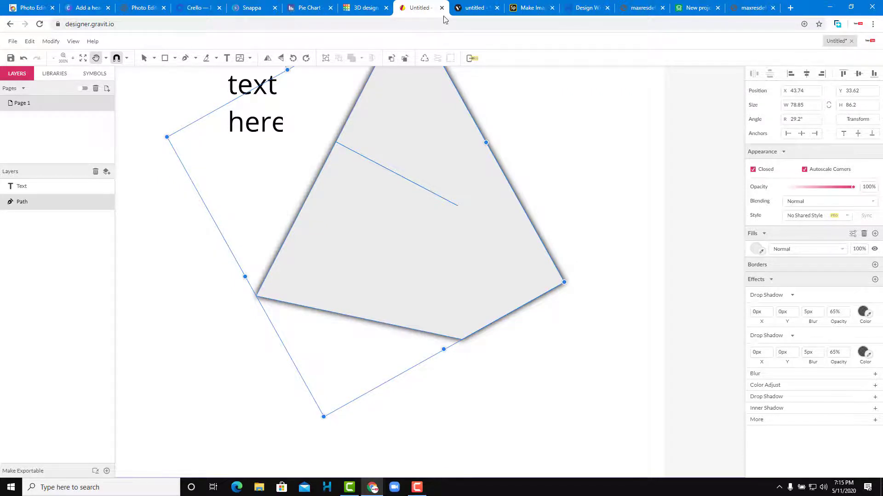
- Switch to the Vectr drawing, shift the purple rectangle slightly up-left, and draw a pink ellipse about 288 by 292 px over its lower-right corner
click(473, 7)
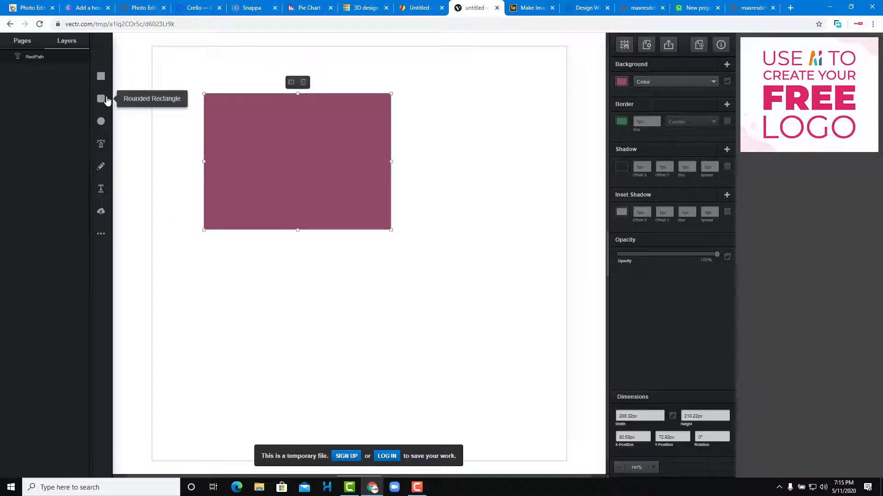
drag(264, 144, 241, 141)
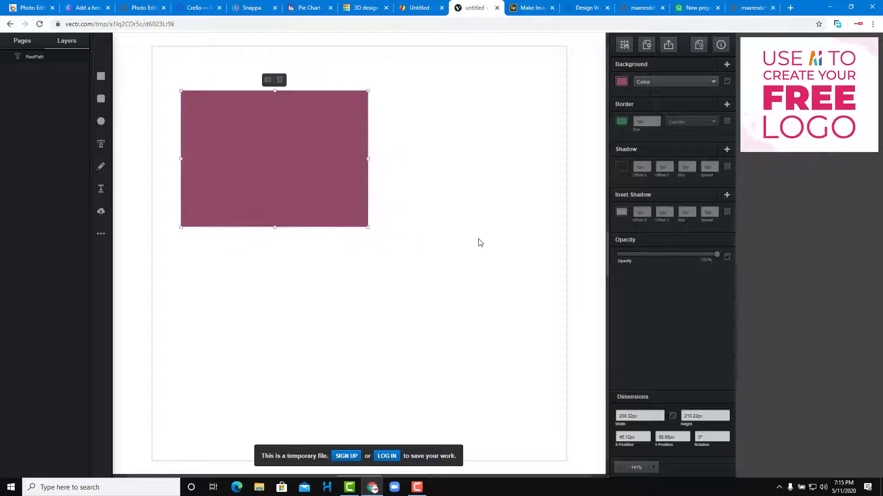
click(418, 9)
click(101, 121)
drag(306, 155, 493, 345)
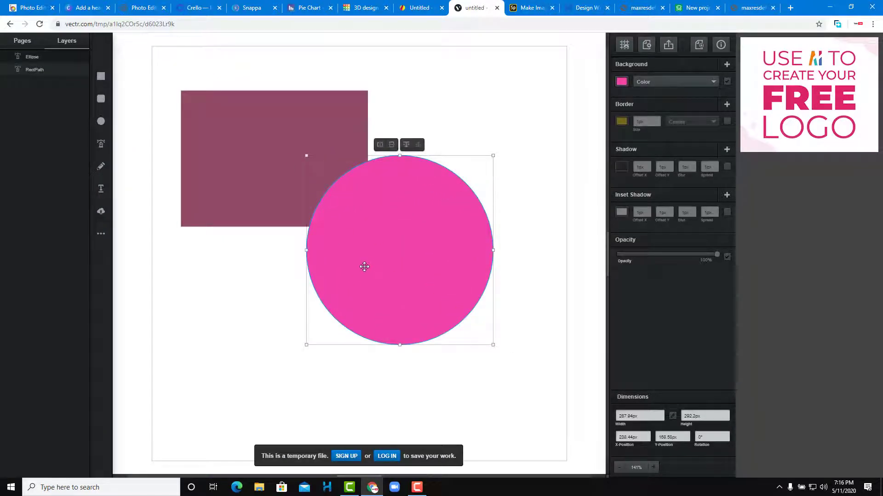
- Draw a freehand loop beside the pink circle and move the purple rectangle behind the circle to about X 234, Y 128 px
click(101, 166)
mouse_move(219, 218)
mouse_down()
mouse_move(192, 290)
mouse_move(183, 220)
mouse_move(405, 226)
mouse_move(332, 261)
mouse_up()
scroll(237, 258, up, 1)
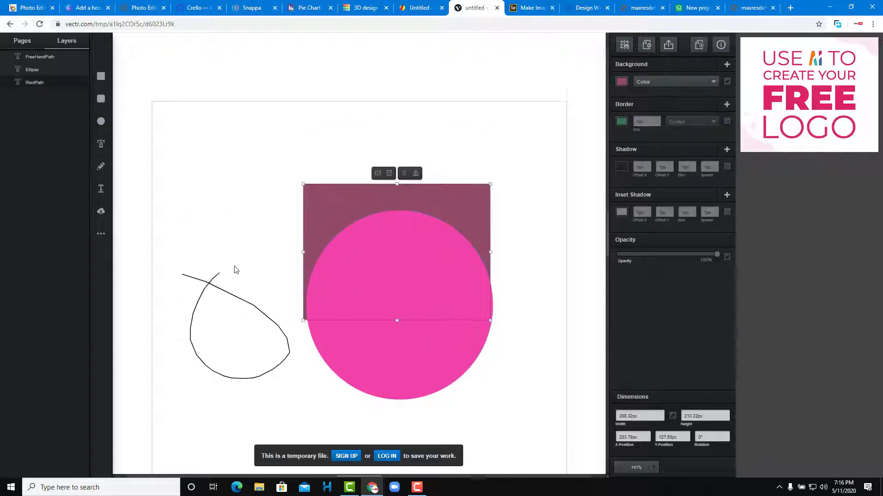
- Examine the rectangle, circle and freehand loop at different page zoom levels, ending at 100%
scroll(234, 270, up, 2)
key(ctrl+plus)
key(ctrl+plus)
key(ctrl+plus)
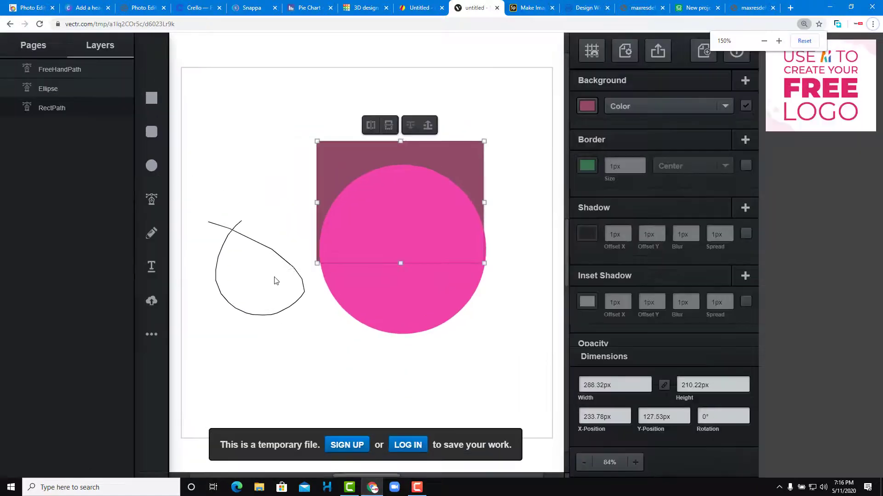
click(277, 284)
key(ctrl+minus)
key(ctrl+minus)
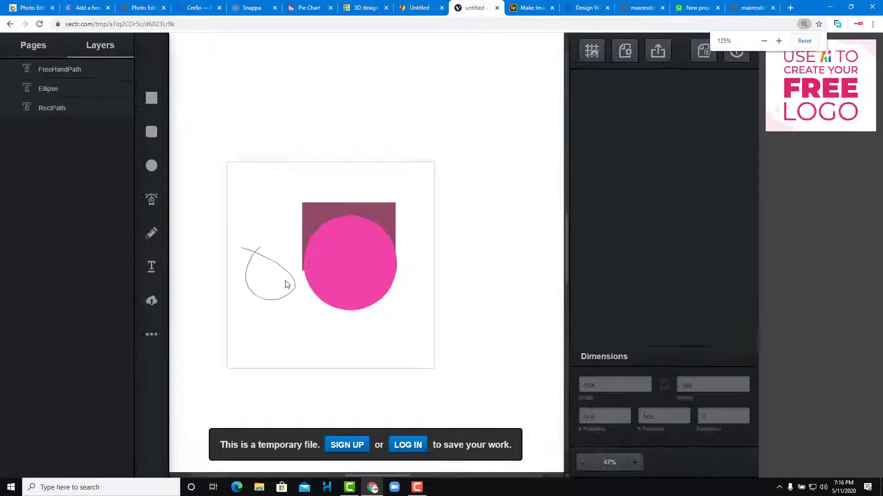
key(ctrl+minus)
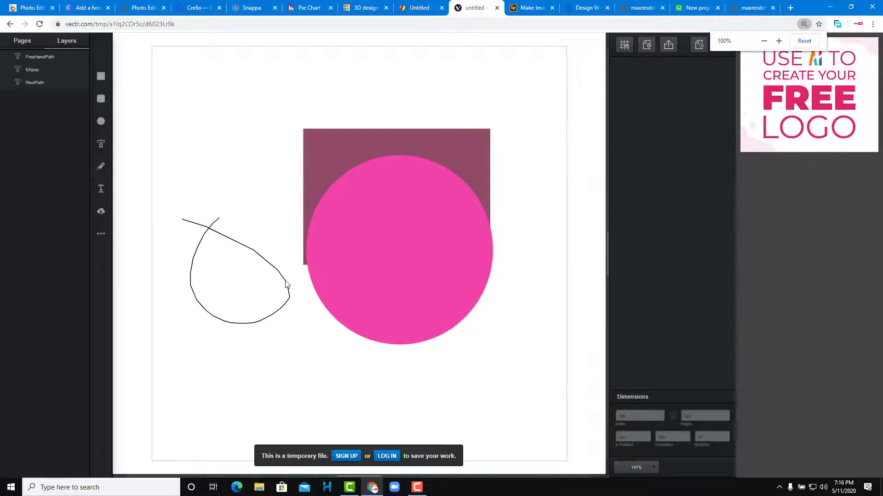
scroll(268, 273, up, 2)
scroll(268, 272, down, 3)
- Enlarge all three shapes together beyond the page edge, making the ellipse about 548 by 673 px
key(ctrl+a)
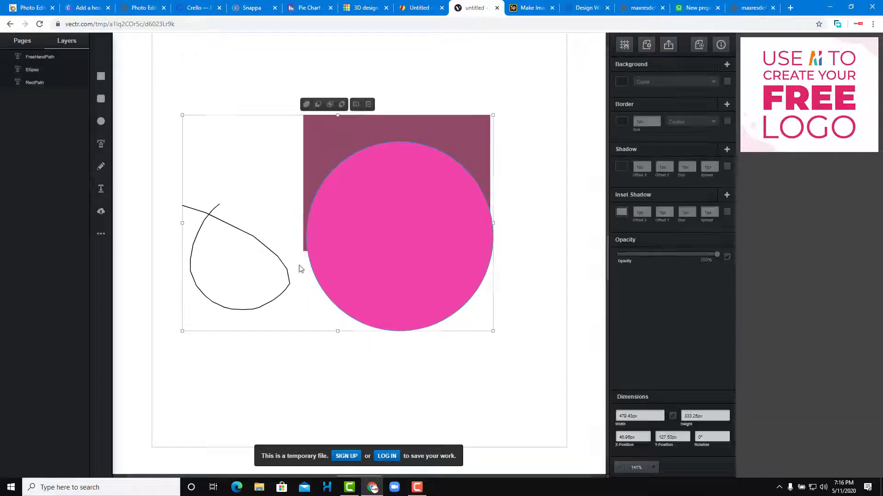
drag(493, 115, 583, 33)
click(286, 316)
click(166, 292)
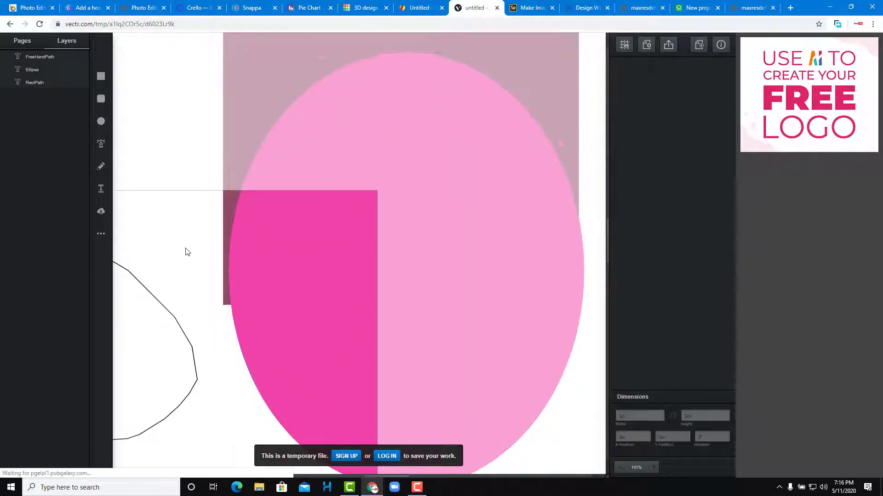
scroll(194, 267, down, 3)
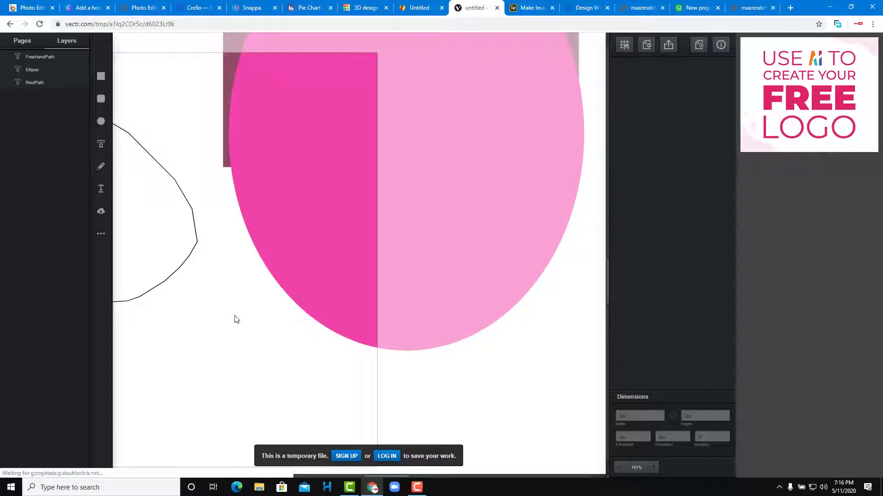
scroll(303, 400, down, 2)
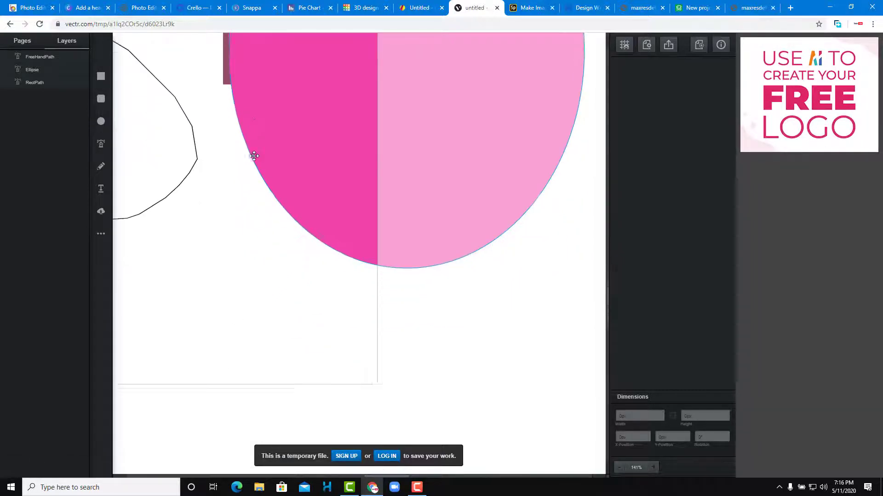
- Change the background fill of the RectPath rectangle to Linear Gradient
click(41, 83)
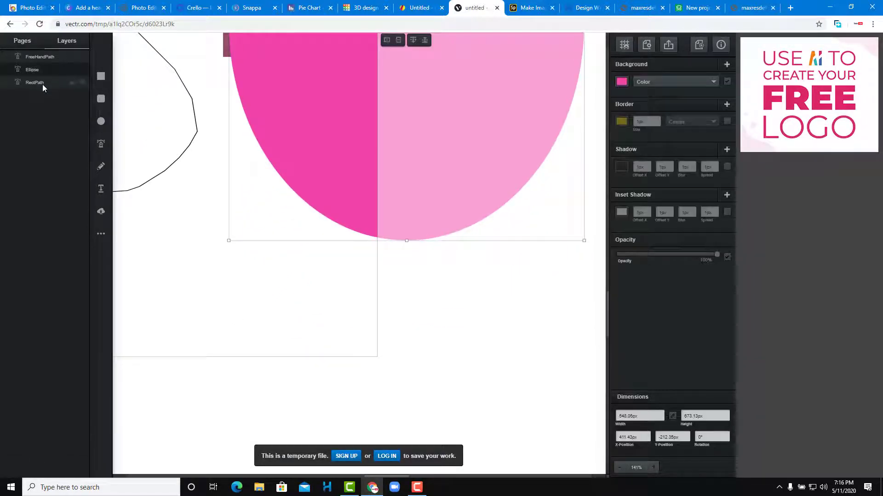
click(694, 82)
click(676, 99)
- Move the gradient rectangle behind the freehand loop to about X 26, Y -25 px, and highlight the Vectr site address
scroll(228, 184, up, 5)
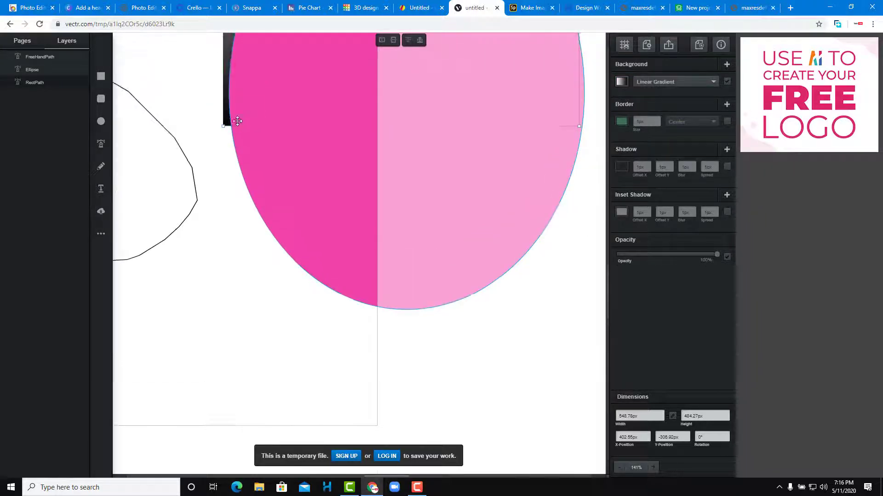
scroll(228, 183, left, 3)
scroll(241, 360, left, 3)
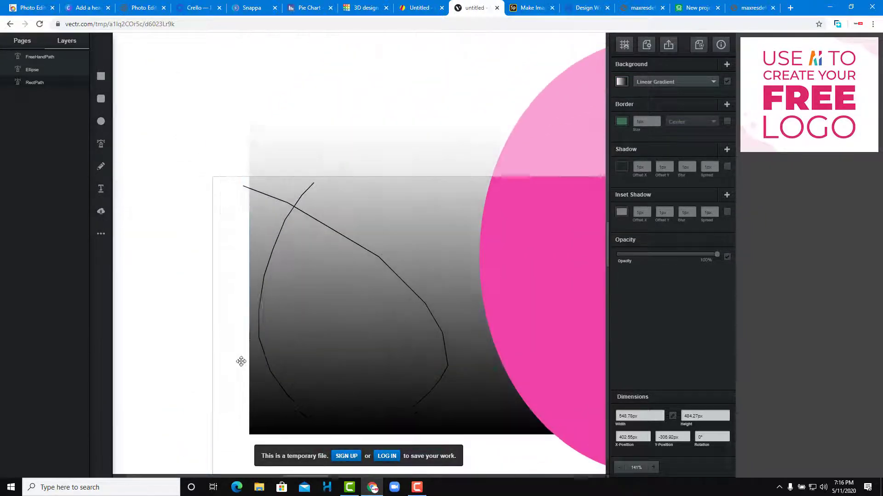
scroll(257, 335, down, 3)
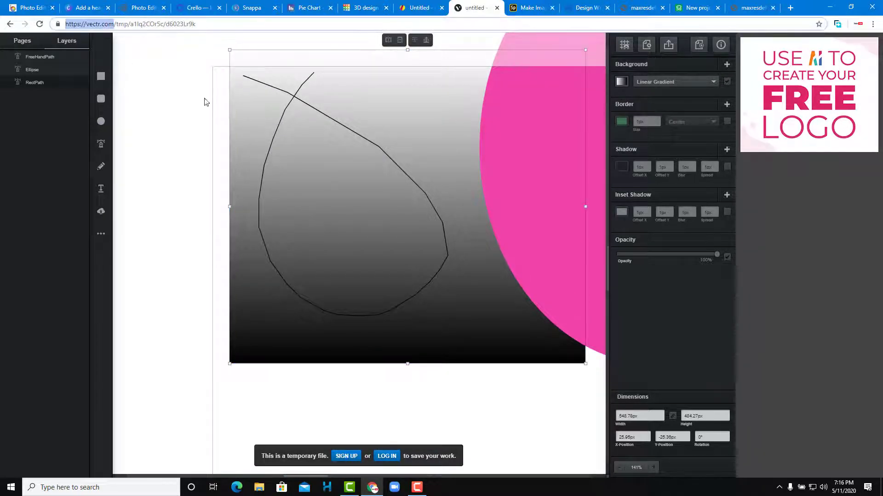
click(88, 21)
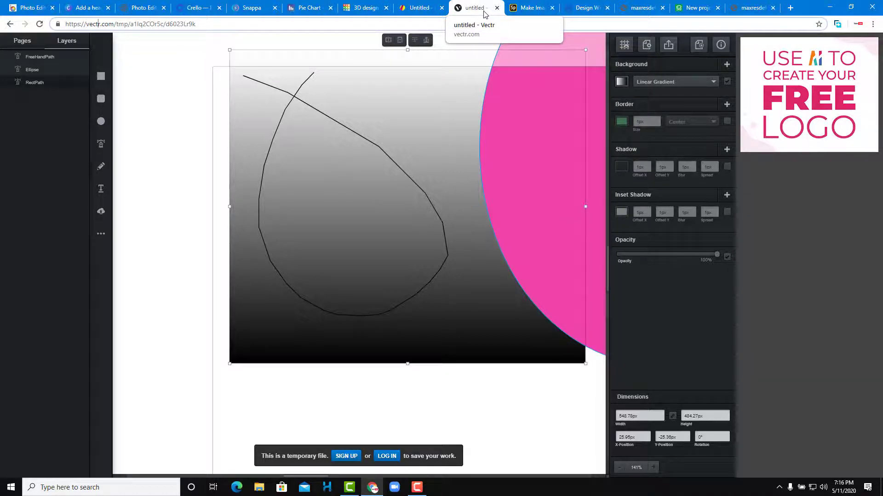
- Switch to the Adobe Spark birthday invitation, check its headline text, and move the pink car up against the lower text line
click(529, 4)
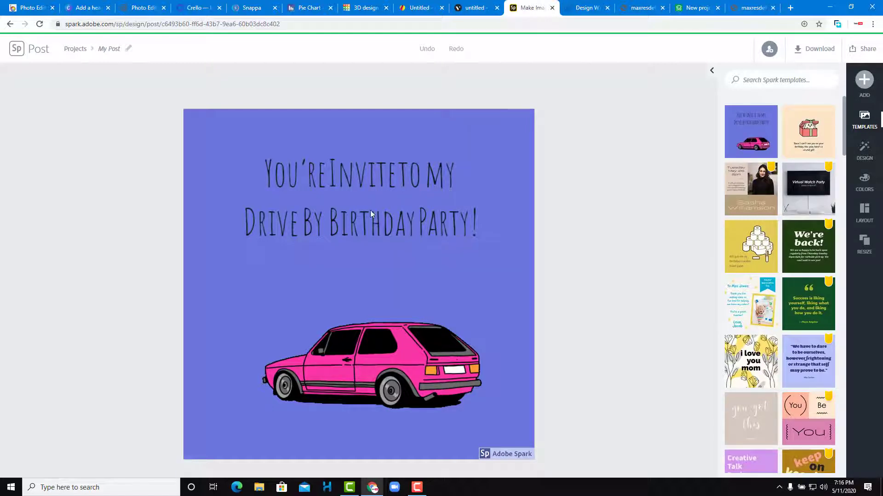
click(463, 209)
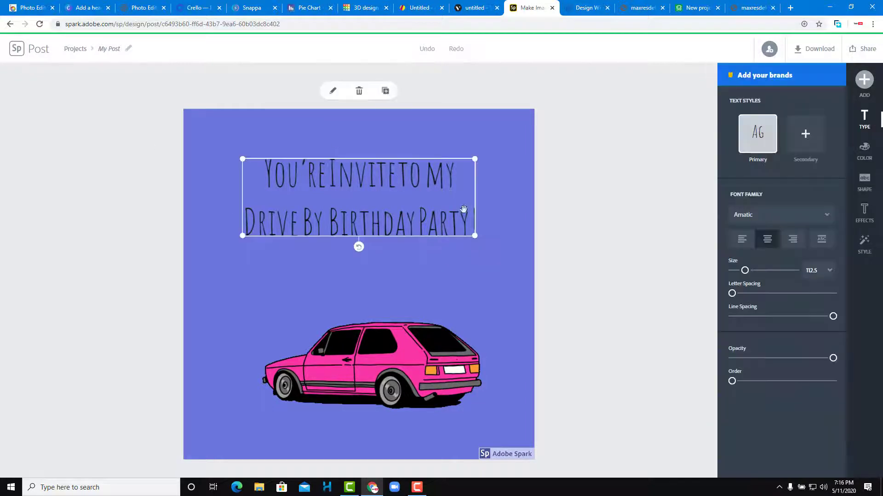
click(588, 246)
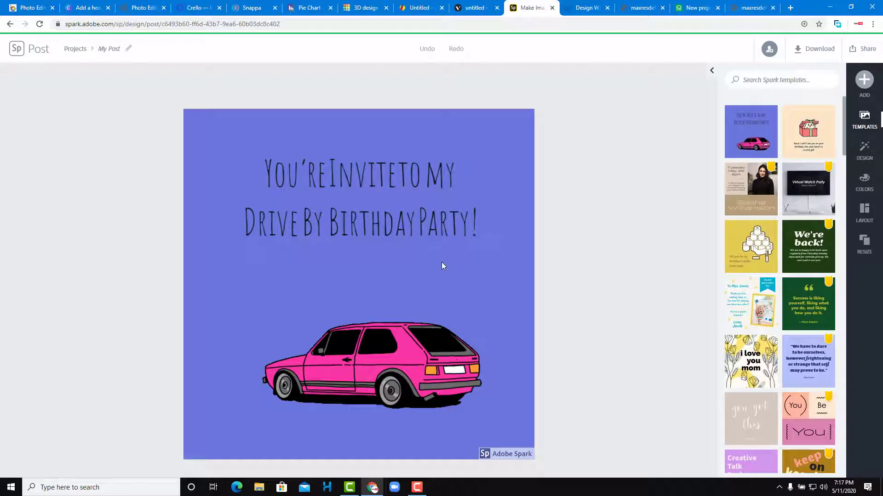
click(432, 194)
click(560, 253)
click(387, 362)
drag(387, 363, 400, 291)
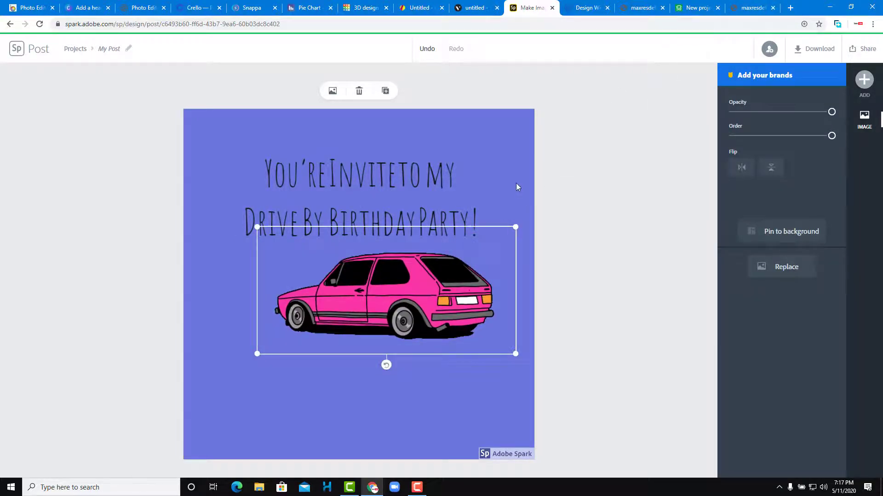
- Compare the Design Wizard editor with the open Canva, Crello and Snappa designs, and return to Design Wizard
click(573, 9)
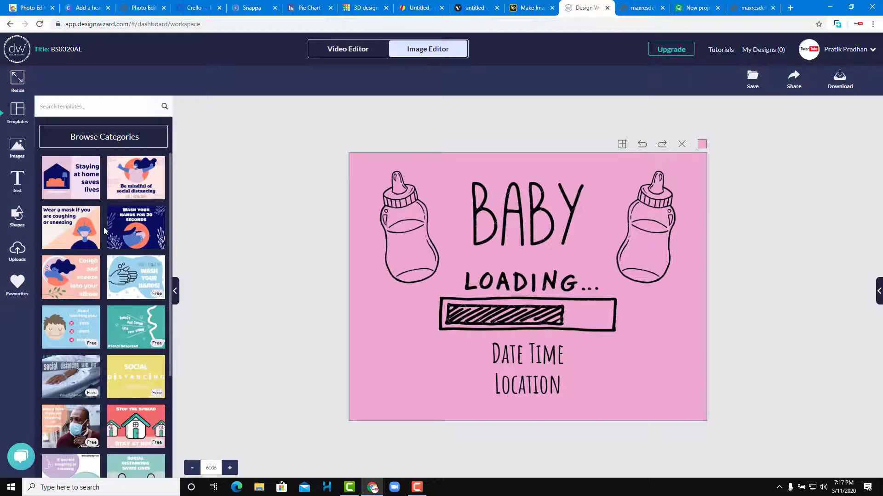
click(85, 7)
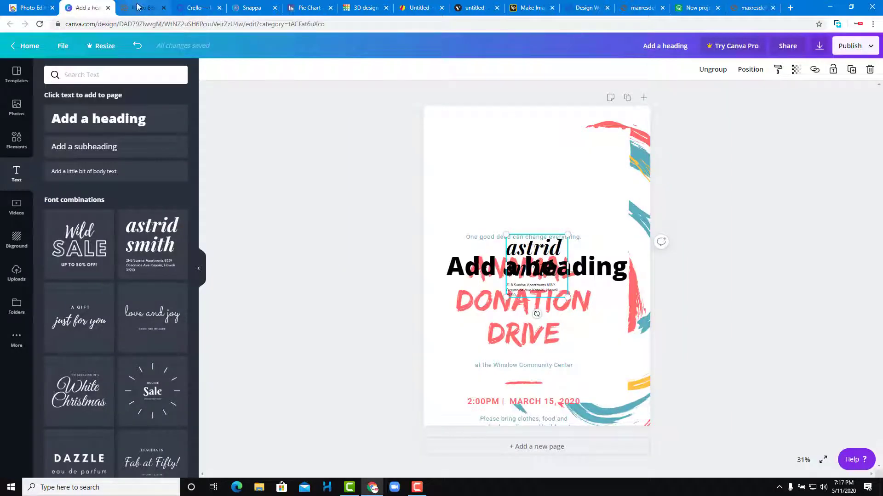
click(198, 8)
click(252, 9)
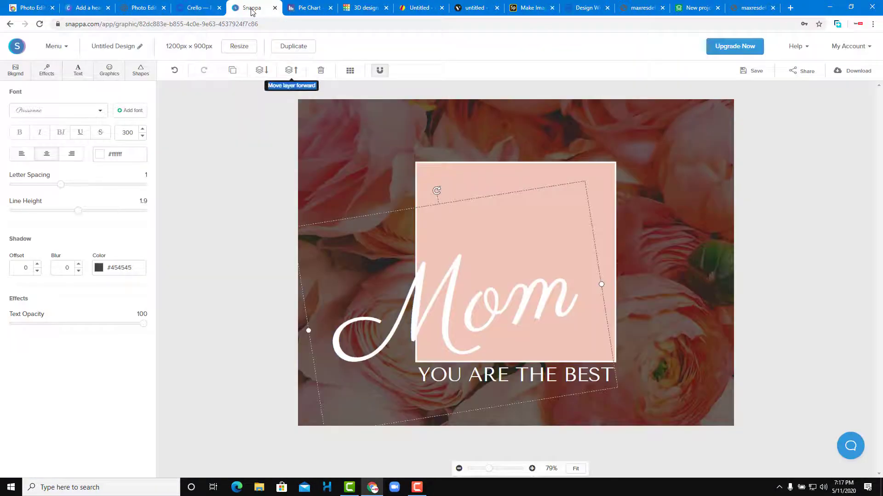
click(577, 10)
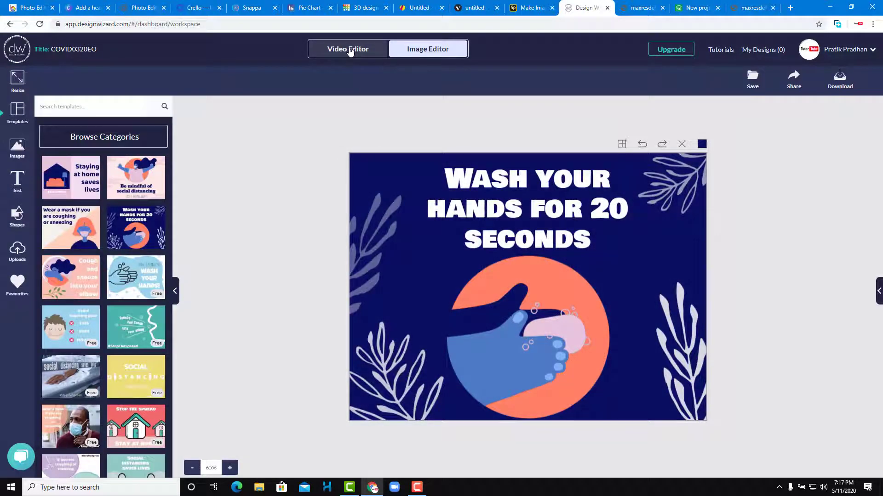
- View Design Wizard's video editor, return to the image editor, and look through its template collection
click(349, 49)
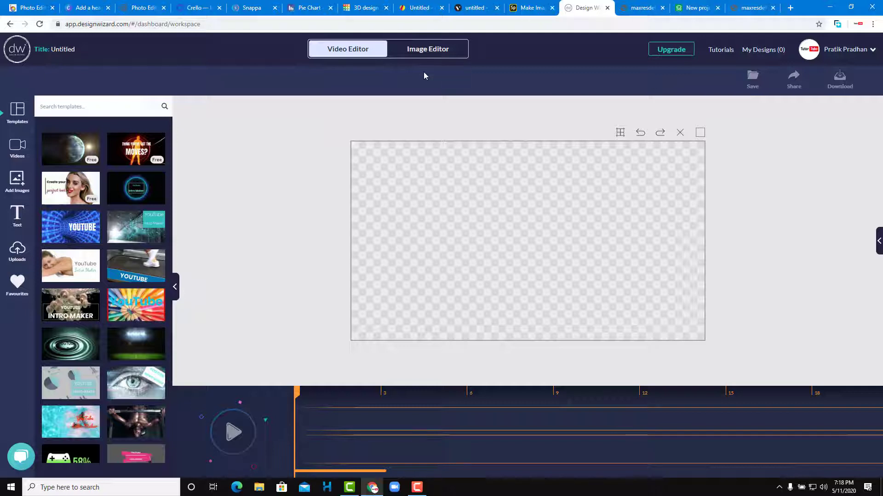
click(414, 52)
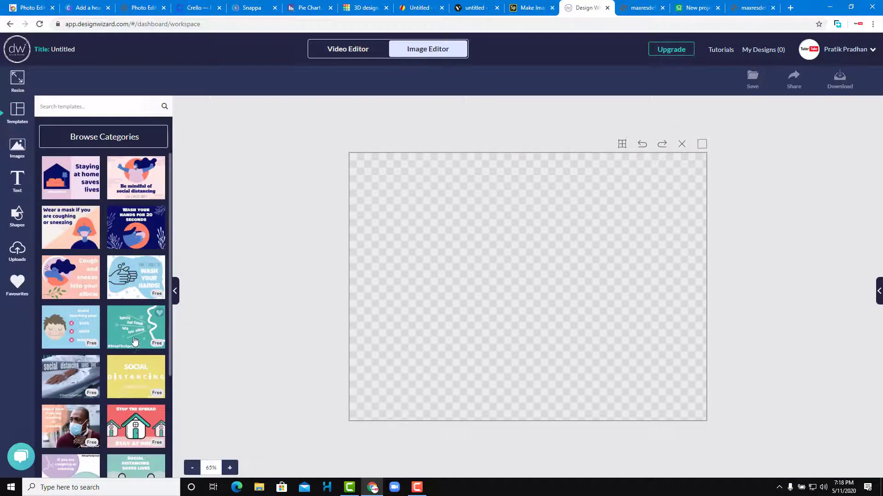
scroll(90, 340, down, 3)
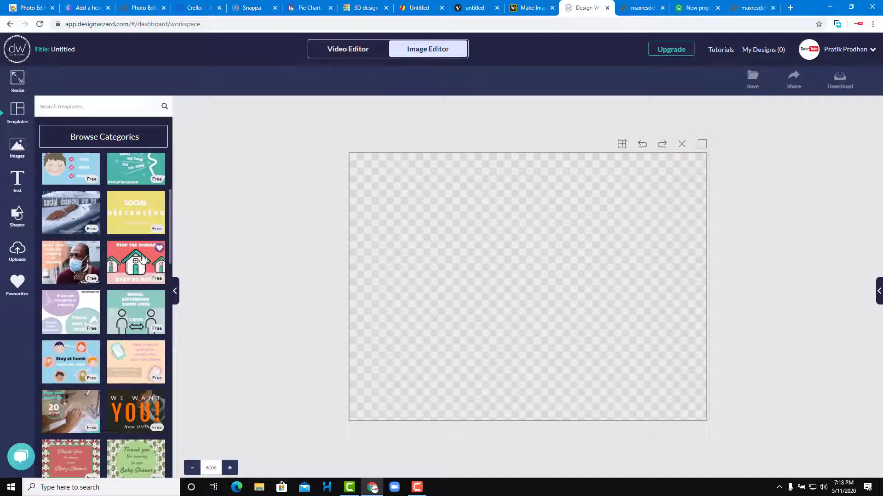
- Add a solid filled rectangle from the shape library to the blank canvas
click(32, 223)
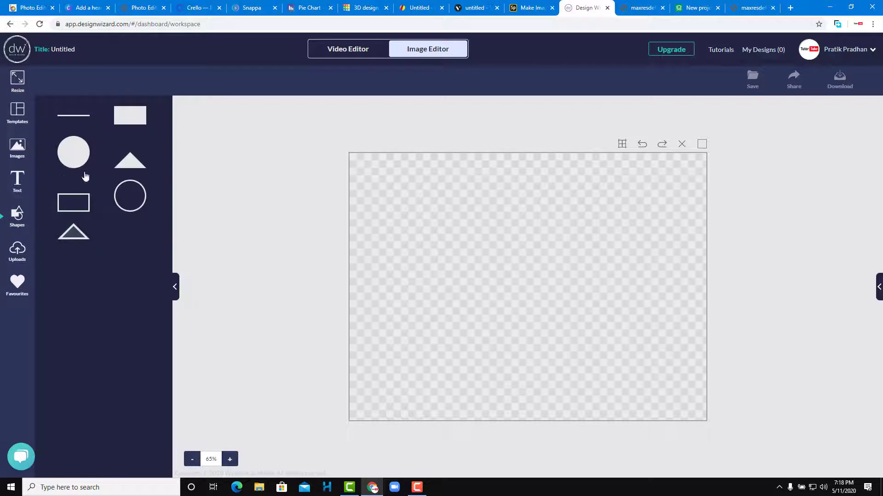
drag(86, 151, 396, 242)
click(130, 115)
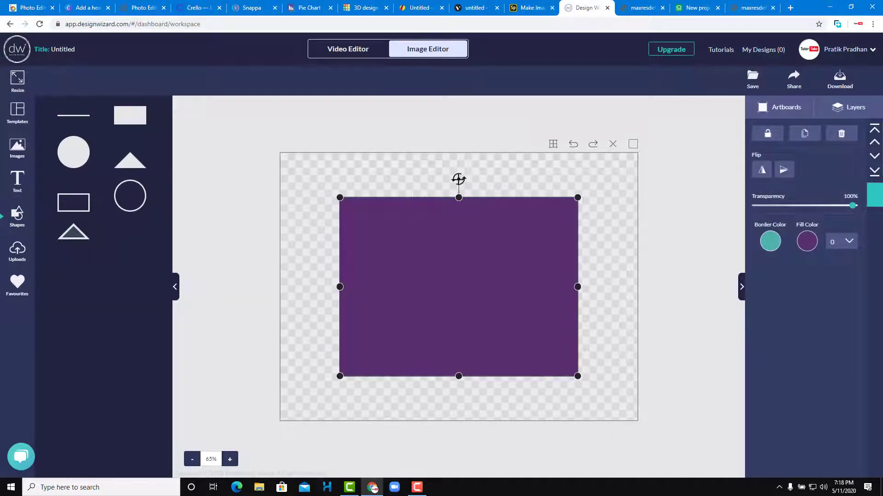
- Rotate the purple rectangle clockwise, make it partly transparent, and open its border colour choices
drag(458, 179, 520, 199)
drag(828, 205, 823, 206)
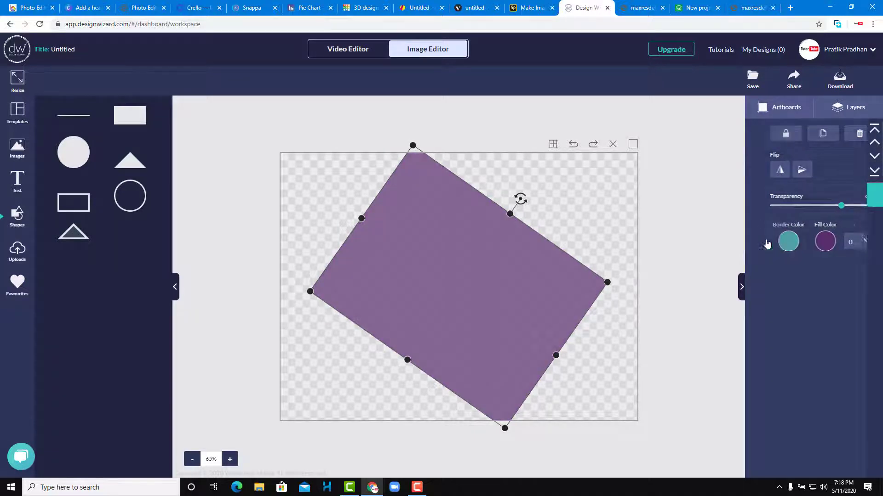
click(770, 242)
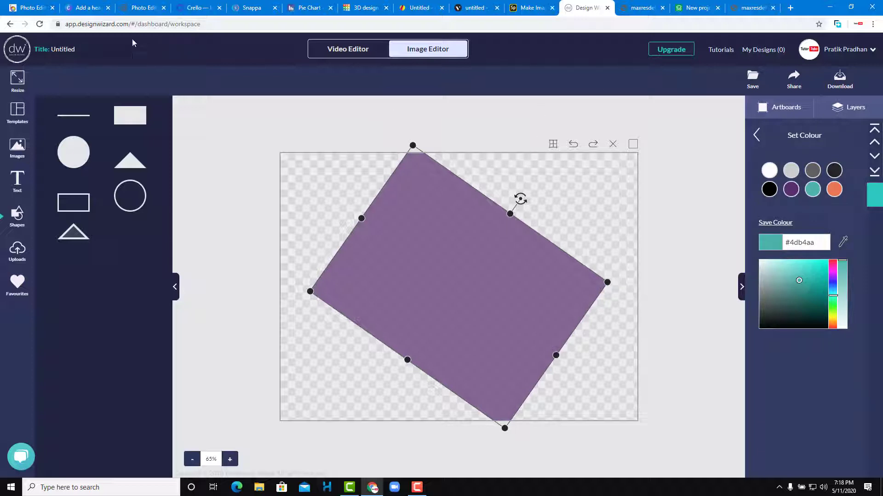
- Return to the video editor and try to move the playhead on the empty timeline
click(346, 51)
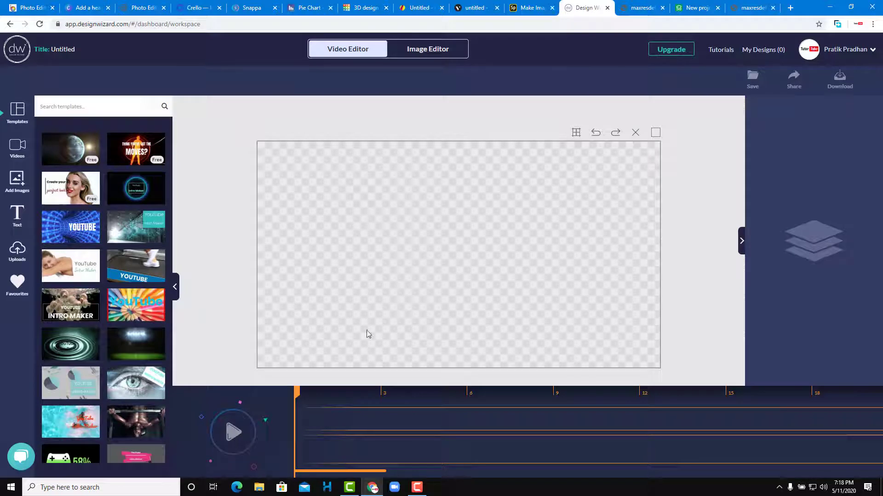
drag(297, 393, 262, 404)
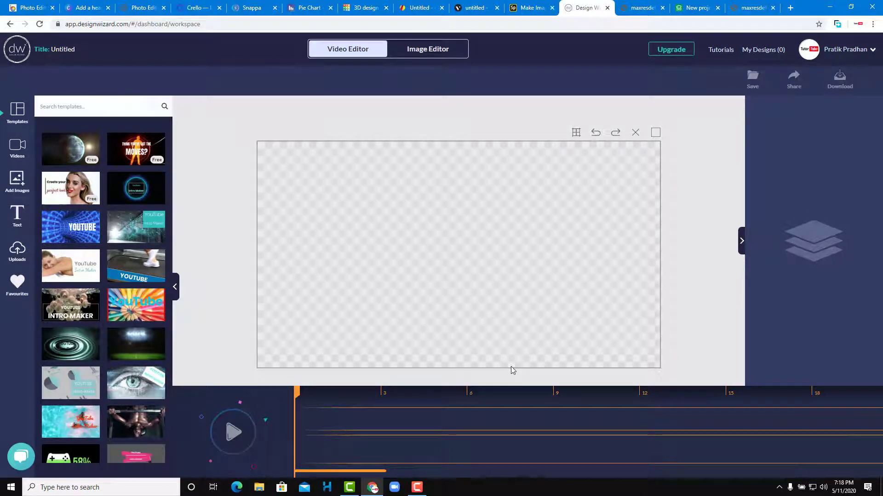
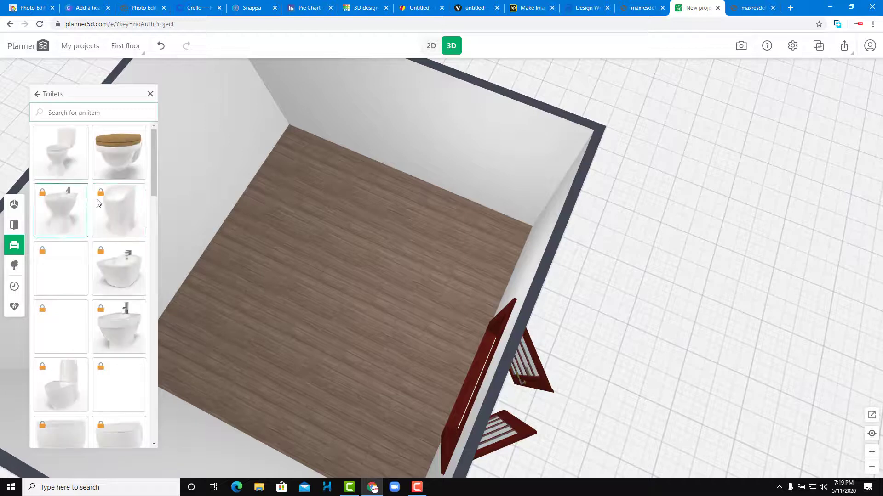
- Look through the toilet models in Planner 5D, bring up the Exterior catalogue, and dismiss the sign-in prompt
scroll(62, 312, down, 2)
scroll(62, 311, down, 5)
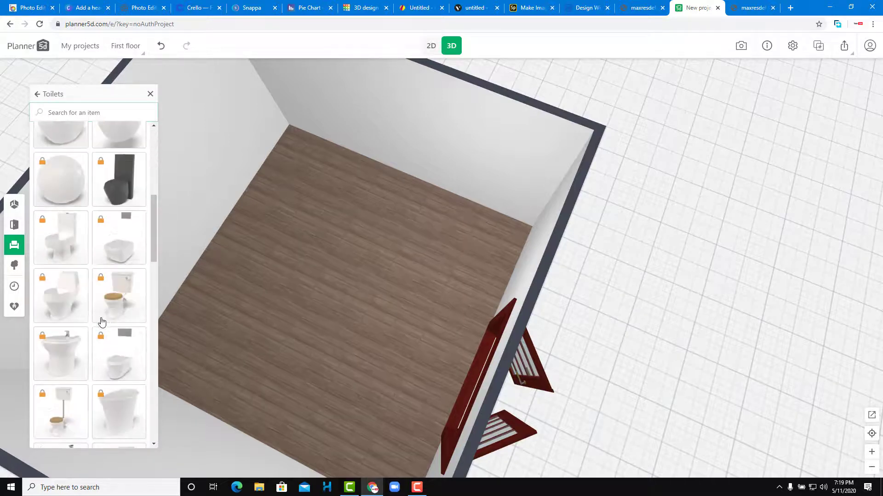
click(14, 265)
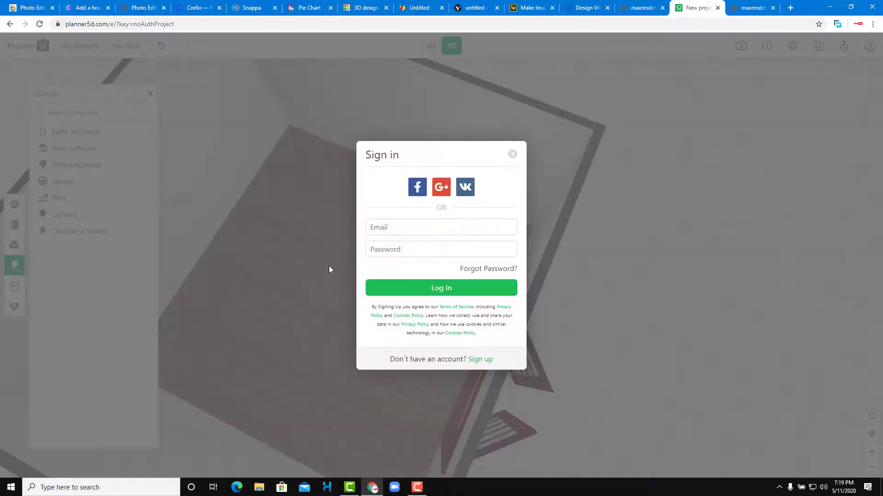
click(512, 154)
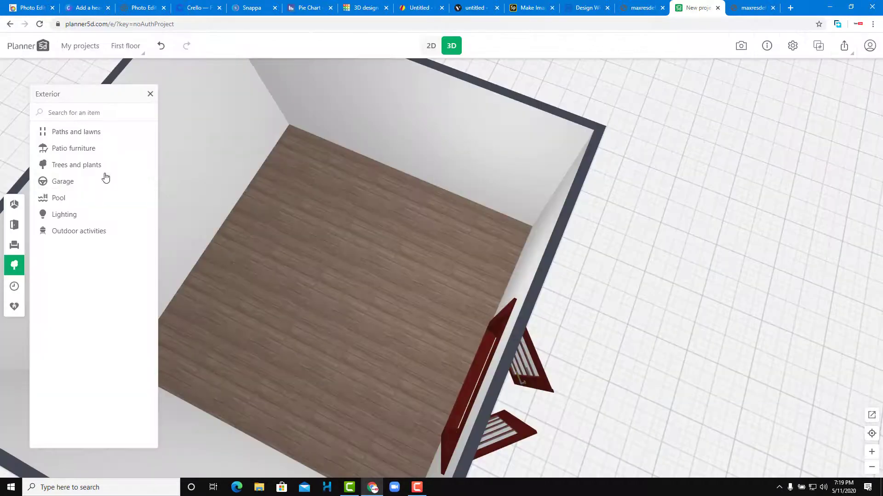
- Place the round folding table from the patio furniture tables on the room's floor
click(93, 150)
click(81, 131)
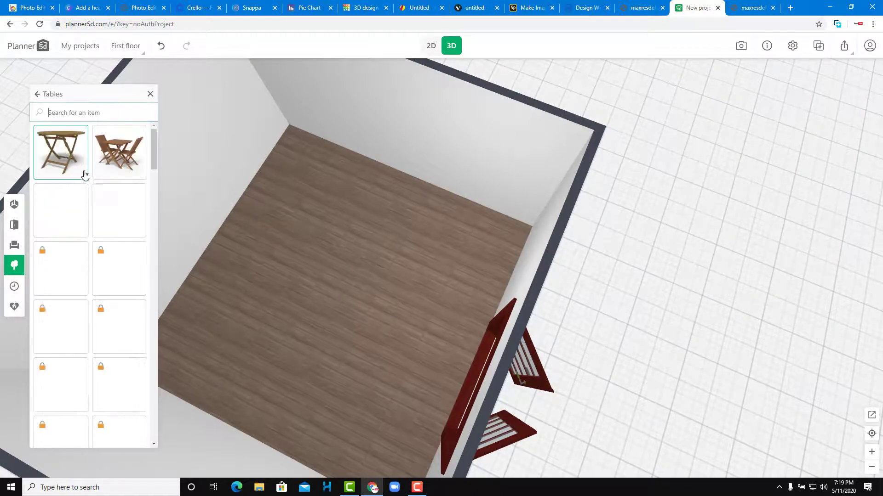
drag(83, 173, 365, 262)
drag(321, 293, 179, 282)
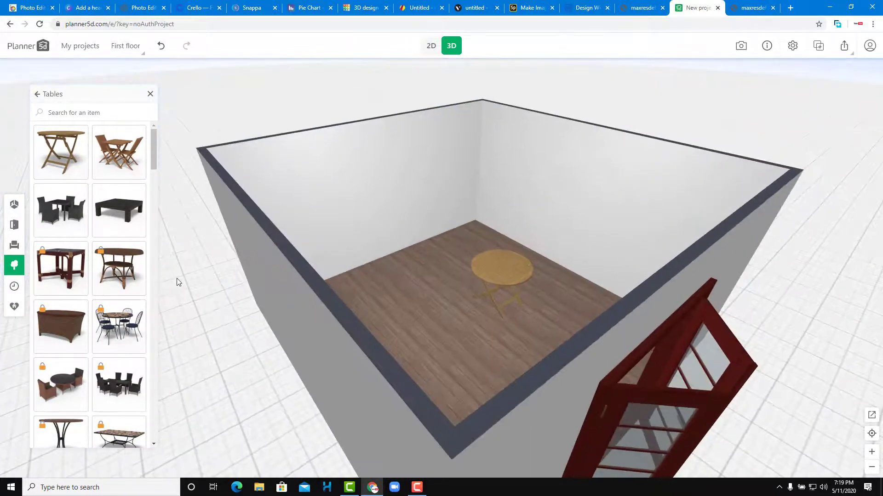
- Show the floor plan in 2D with the room shapes, and move the right wall inward to make the room about 3.33 m wide
click(20, 206)
click(512, 154)
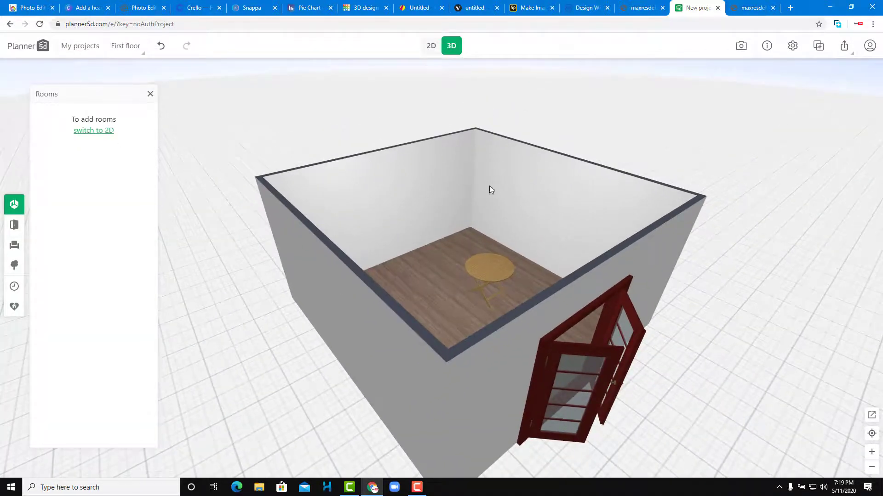
click(431, 45)
drag(561, 271, 484, 276)
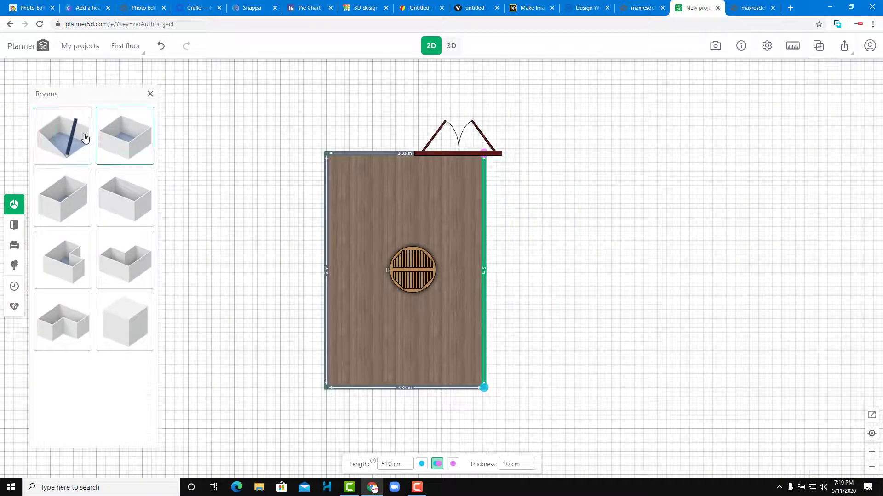
- Add a 5 m square room beside the first one, and shift its upper and left walls into a slanted shape of about 28.6 m²
drag(136, 136, 536, 364)
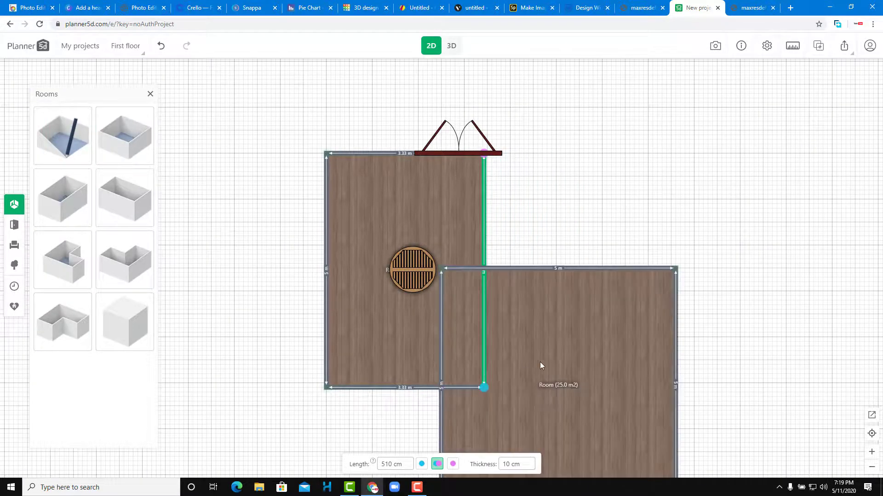
drag(567, 265, 660, 270)
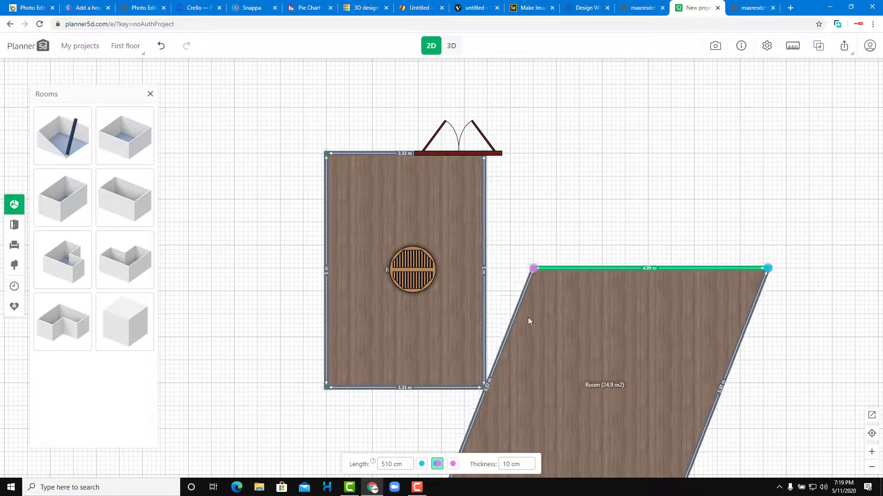
drag(485, 386, 556, 300)
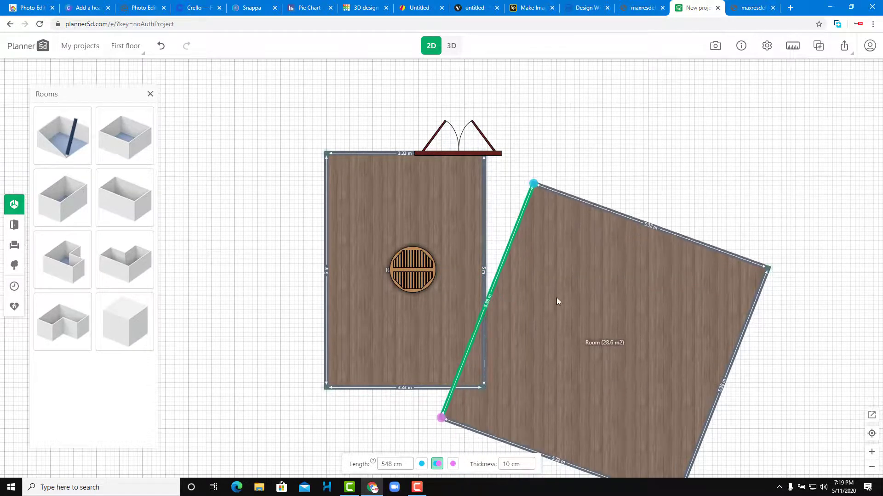
- Examine the two overlapping rooms in 3D from several angles, and check the floor selection options
click(453, 46)
drag(703, 360, 250, 289)
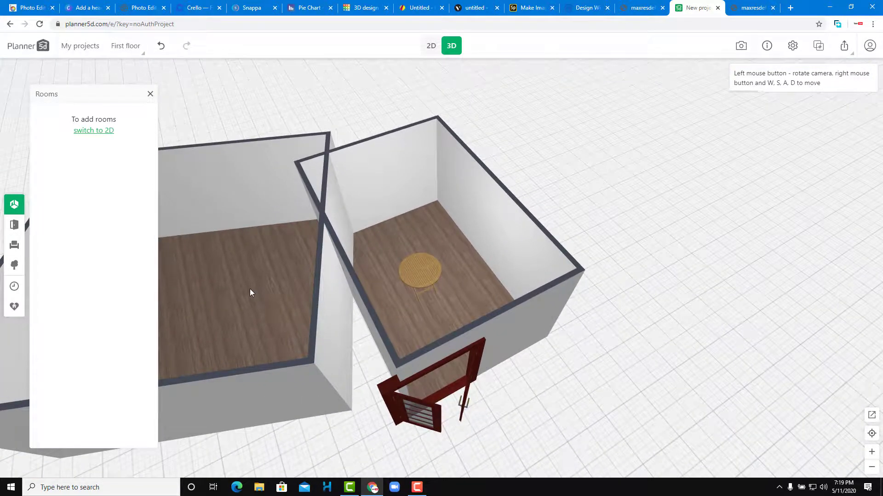
drag(477, 219, 418, 232)
click(125, 45)
click(125, 132)
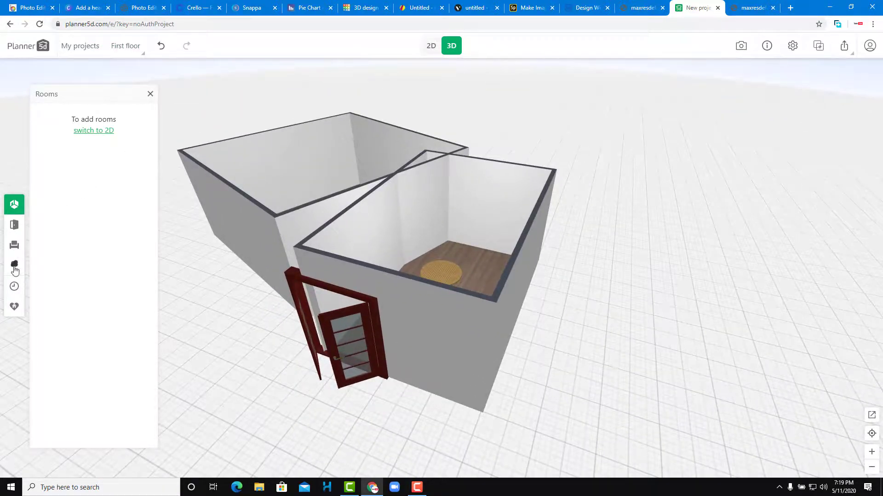